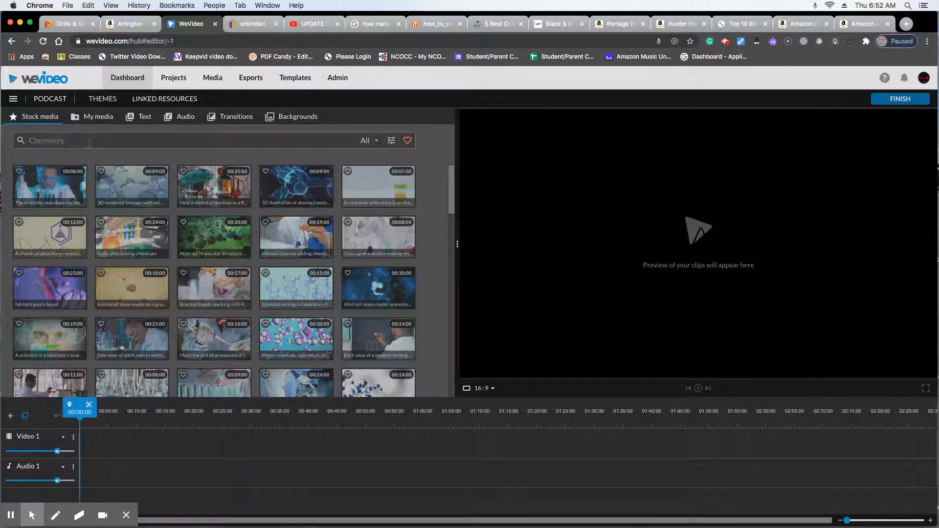
- Search the stock media for "airplane" and place the "Large Plane Landing" clip at the start of the Video 1 track
{"action": "type", "text": "f"}
{"action": "key", "text": "BackSpace"}
{"action": "type", "text": "airplane"}
{"action": "key", "text": "Return"}
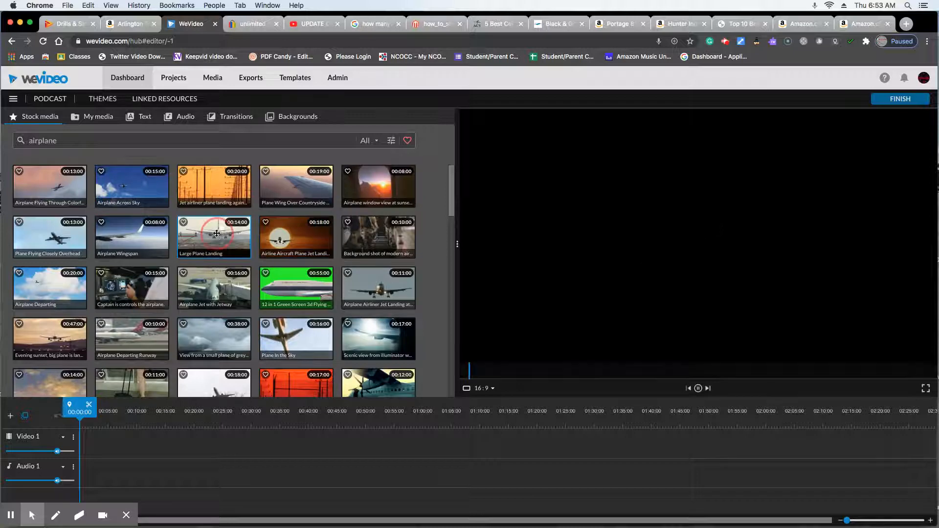
{"action": "left_click_drag", "start_coordinate": [213, 234], "coordinate": [88, 448]}
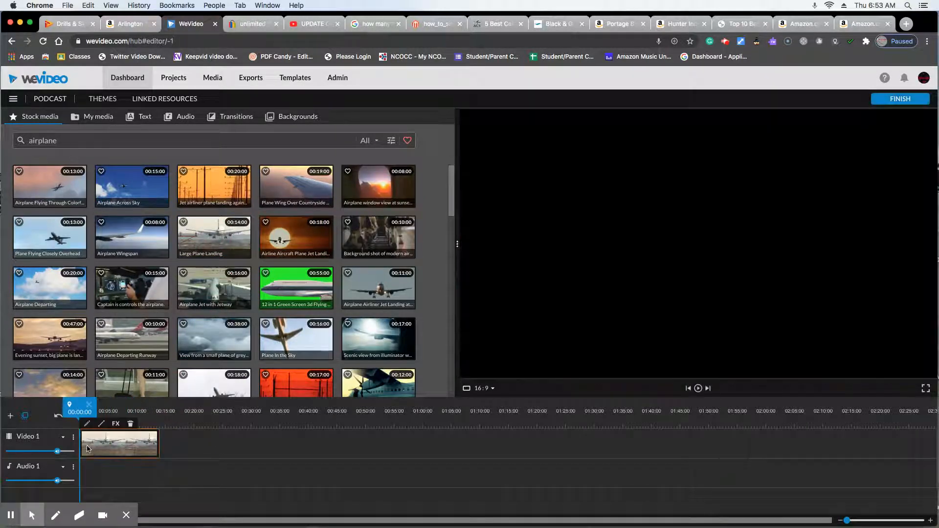
{"action": "left_click", "coordinate": [125, 515]}
- Raise the Video 1 track's volume slightly above 100%
{"action": "mouse_move", "coordinate": [57, 454]}
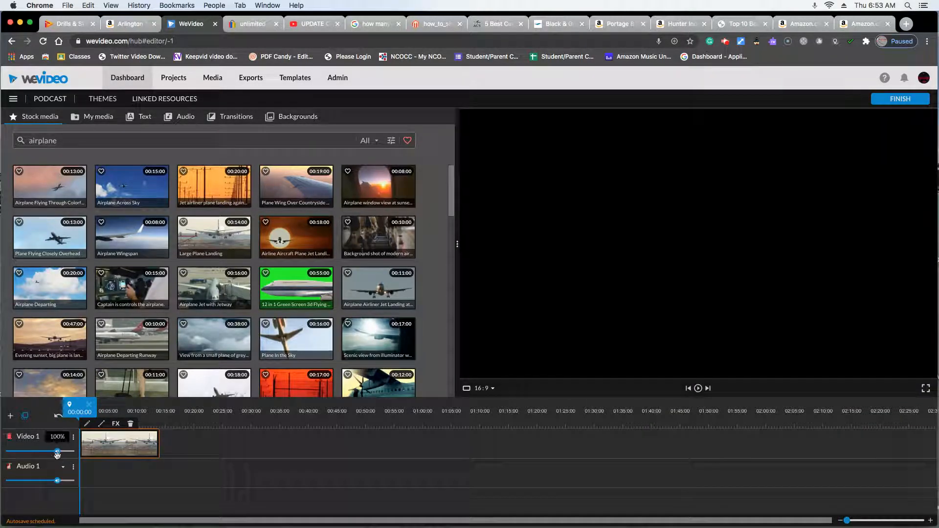
{"action": "mouse_move", "coordinate": [57, 455]}
{"action": "left_mouse_down"}
{"action": "mouse_move", "coordinate": [48, 454]}
{"action": "mouse_move", "coordinate": [59, 454]}
{"action": "left_mouse_up"}
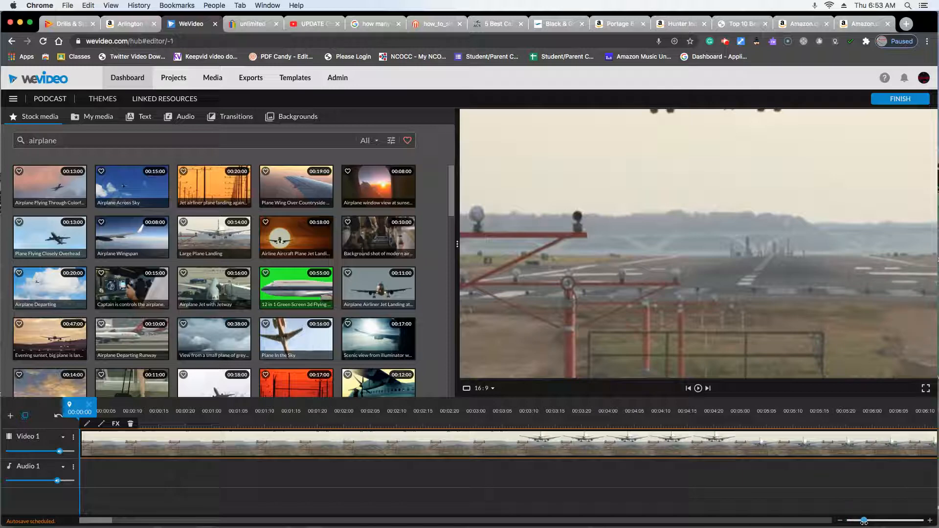
{"action": "left_click", "coordinate": [840, 521]}
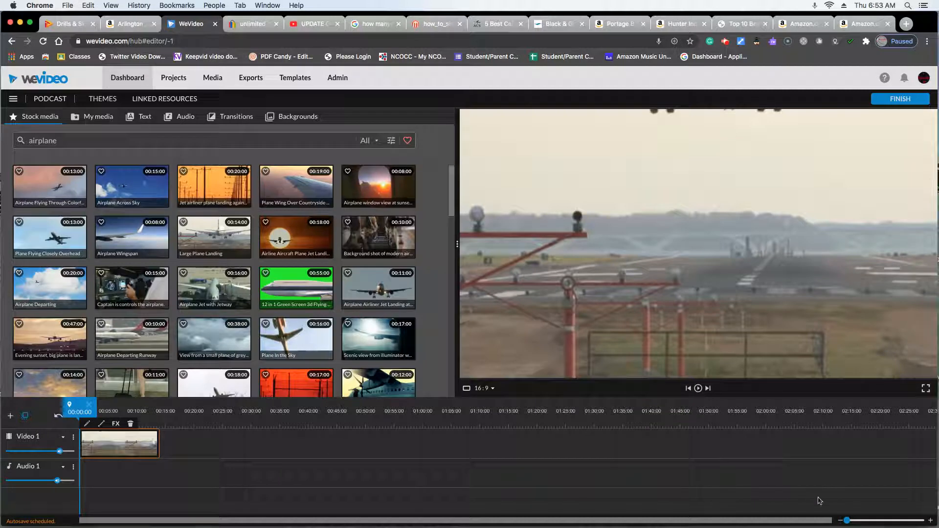
{"action": "left_click_drag", "start_coordinate": [848, 520], "coordinate": [879, 520]}
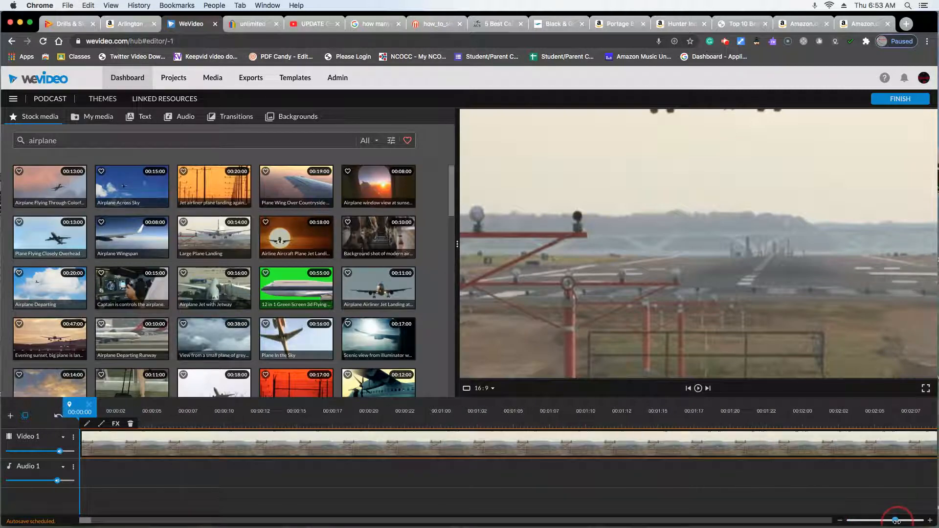
{"action": "left_click", "coordinate": [840, 522]}
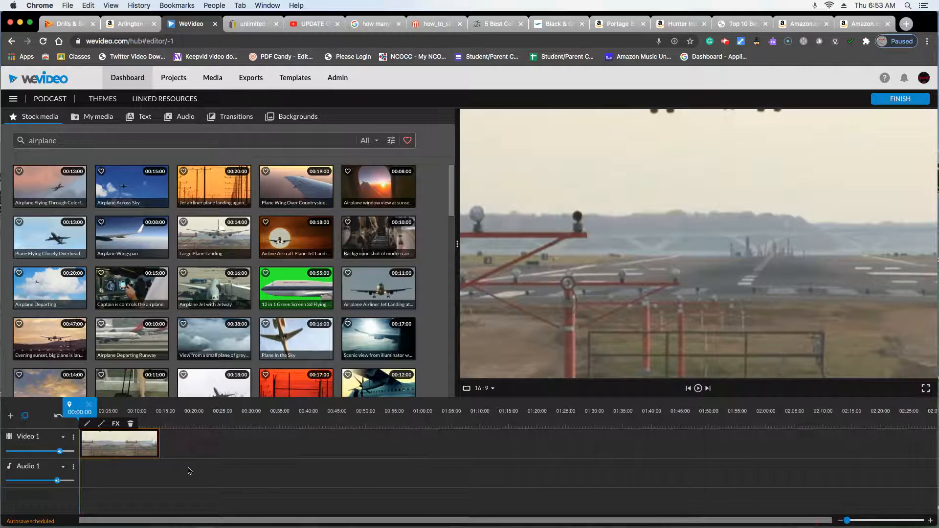
- Add a video track named Video 2, place the 12 in 1 Green Screen 3d Flying airplane clip at its start, and preview the playback
{"action": "left_click", "coordinate": [10, 417]}
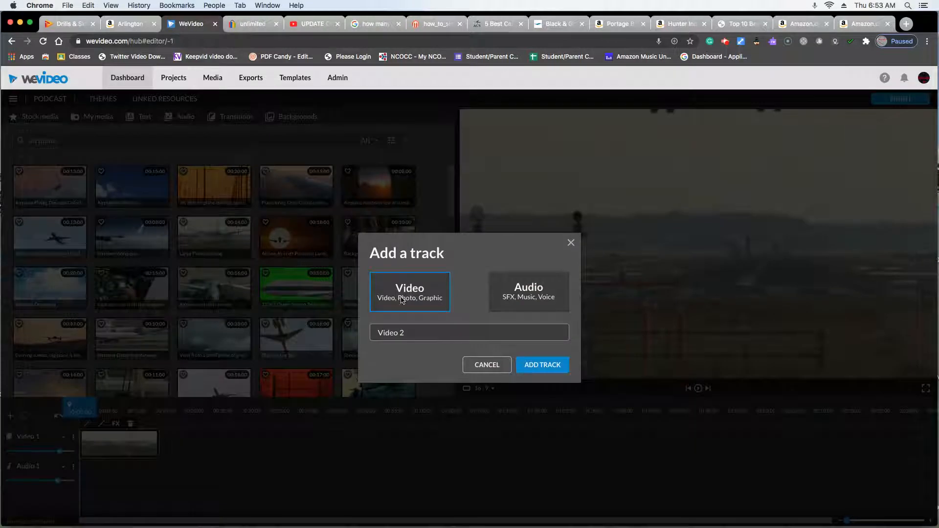
{"action": "left_click", "coordinate": [534, 365]}
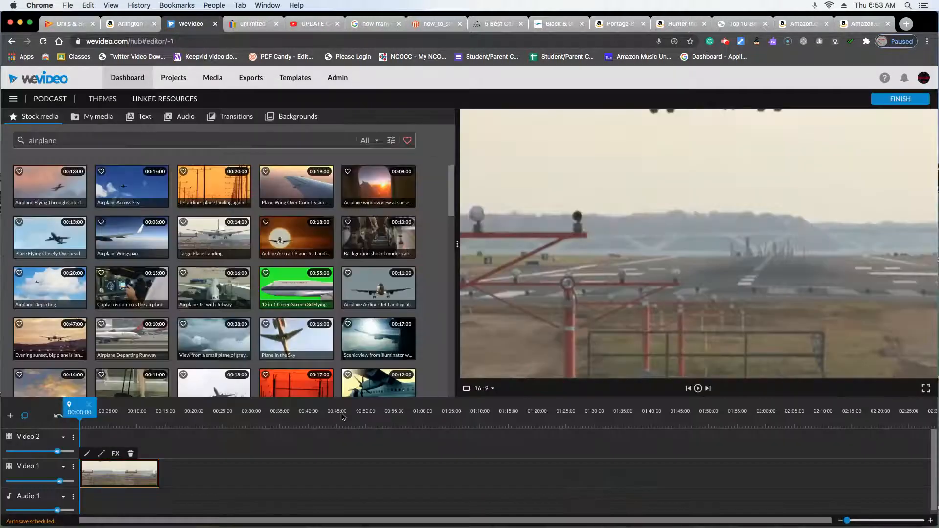
{"action": "mouse_move", "coordinate": [104, 473]}
{"action": "left_mouse_down"}
{"action": "mouse_move", "coordinate": [103, 451]}
{"action": "mouse_move", "coordinate": [105, 465]}
{"action": "left_mouse_up"}
{"action": "left_click", "coordinate": [93, 442]}
{"action": "left_click_drag", "start_coordinate": [295, 287], "coordinate": [93, 436]}
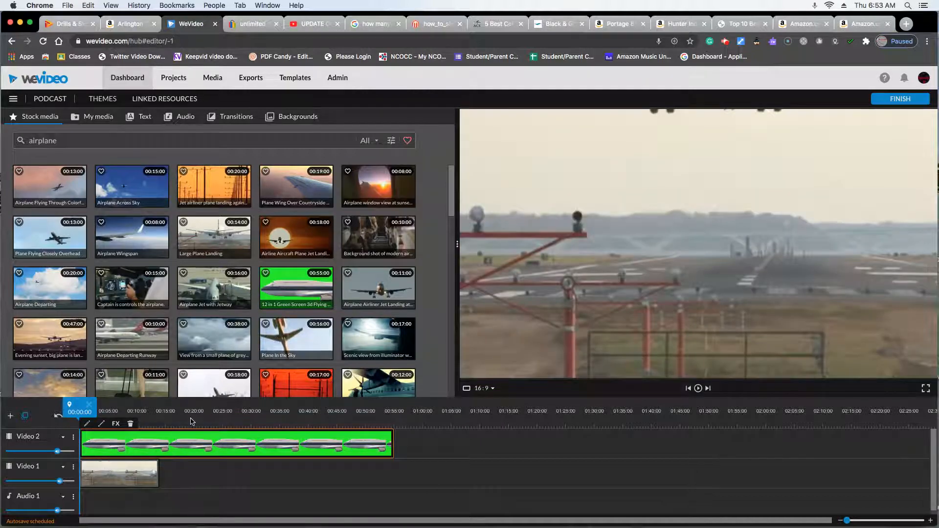
{"action": "key", "text": "space"}
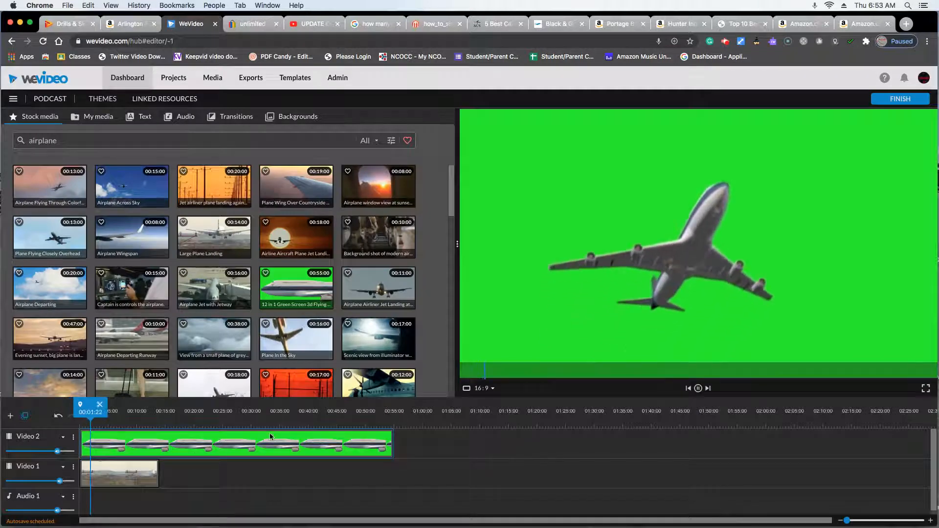
{"action": "key", "text": "space"}
- Swap the clips so the landing clip sits on Video 2 above the green-screen clip on Video 1, and play the result
{"action": "left_click_drag", "start_coordinate": [155, 470], "coordinate": [507, 443]}
{"action": "left_click_drag", "start_coordinate": [336, 443], "coordinate": [333, 472]}
{"action": "left_click_drag", "start_coordinate": [448, 446], "coordinate": [97, 449]}
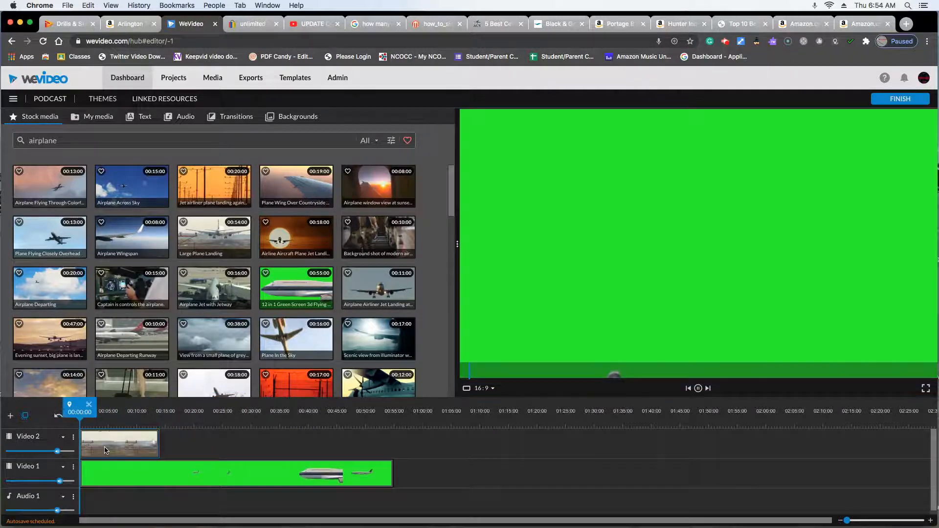
{"action": "key", "text": "space"}
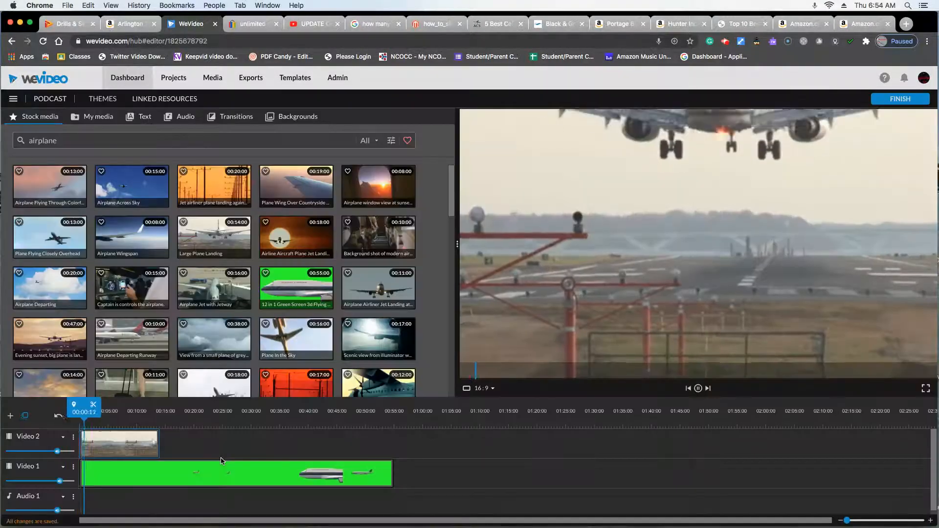
- Restore the track order, with the green-screen clip on Video 2 and the landing clip at the start of Video 1
{"action": "left_click_drag", "start_coordinate": [146, 453], "coordinate": [524, 482]}
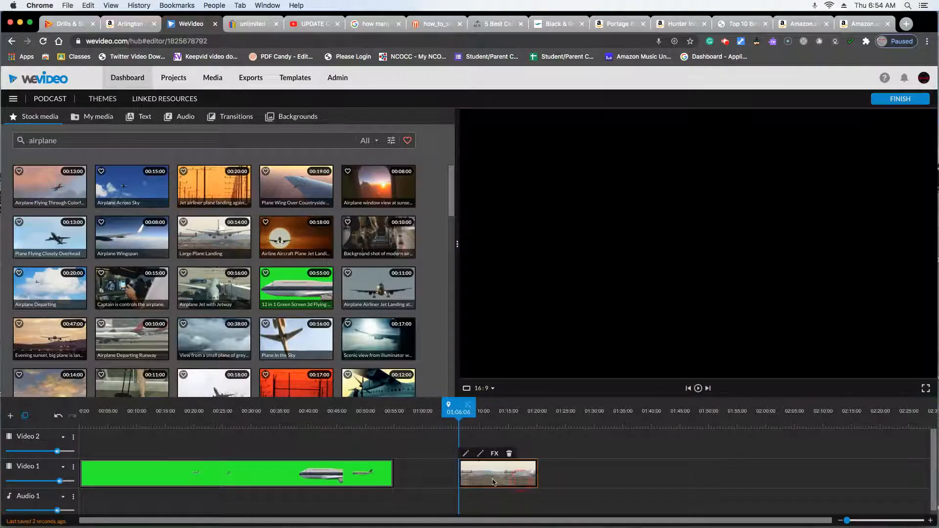
{"action": "left_click_drag", "start_coordinate": [358, 481], "coordinate": [359, 451]}
{"action": "left_click_drag", "start_coordinate": [484, 470], "coordinate": [105, 461]}
{"action": "left_click", "coordinate": [106, 448]}
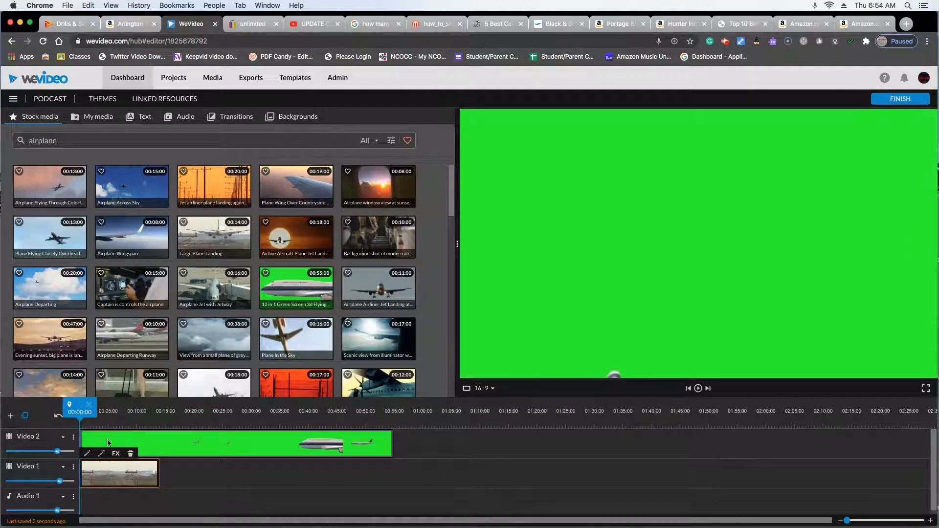
- Key out the green background of the Video 2 airplane clip by sampling color 12ff0a in Color Keying, preview it, and save the changes
{"action": "left_click", "coordinate": [108, 442]}
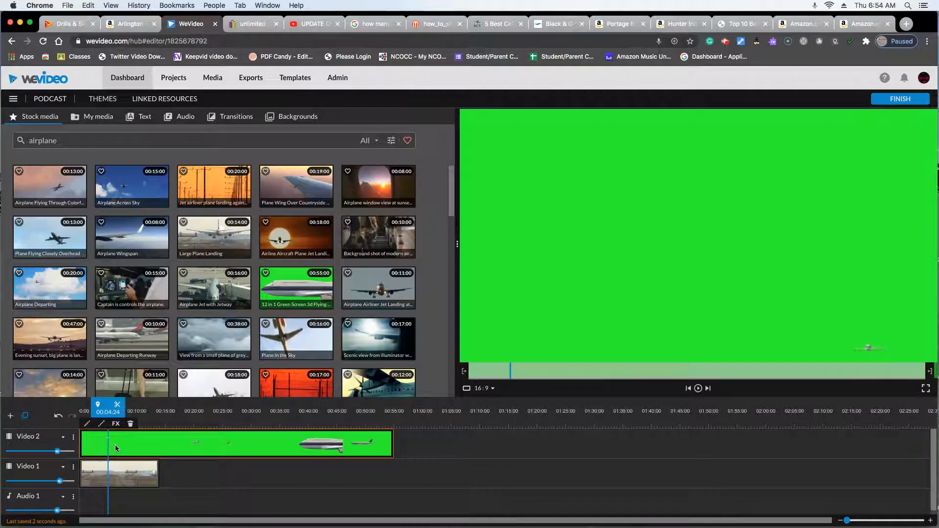
{"action": "right_click", "coordinate": [118, 444]}
{"action": "double_click", "coordinate": [119, 447]}
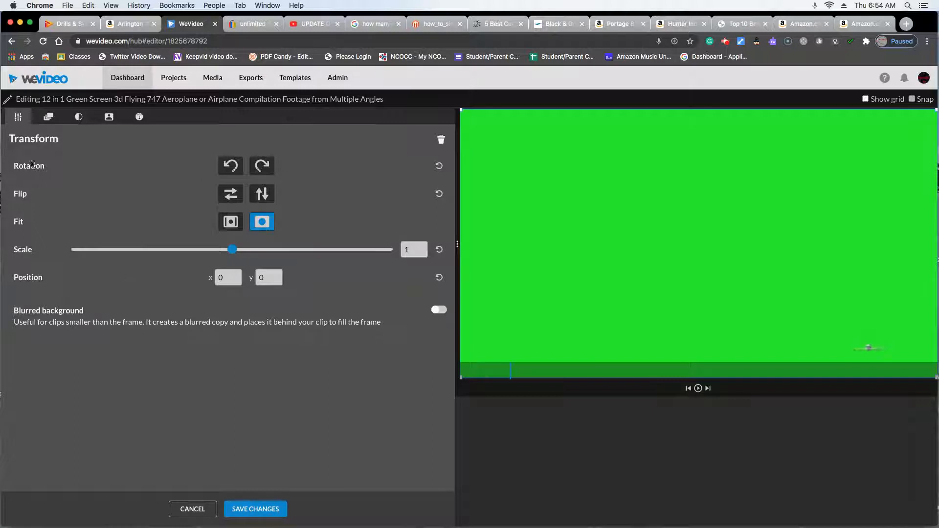
{"action": "left_click", "coordinate": [47, 118]}
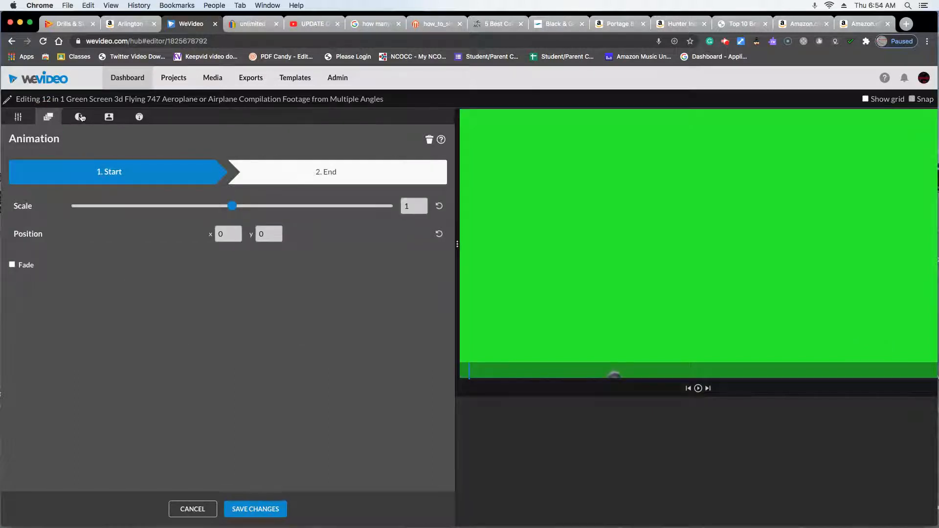
{"action": "left_click", "coordinate": [81, 117]}
{"action": "left_click", "coordinate": [108, 117]}
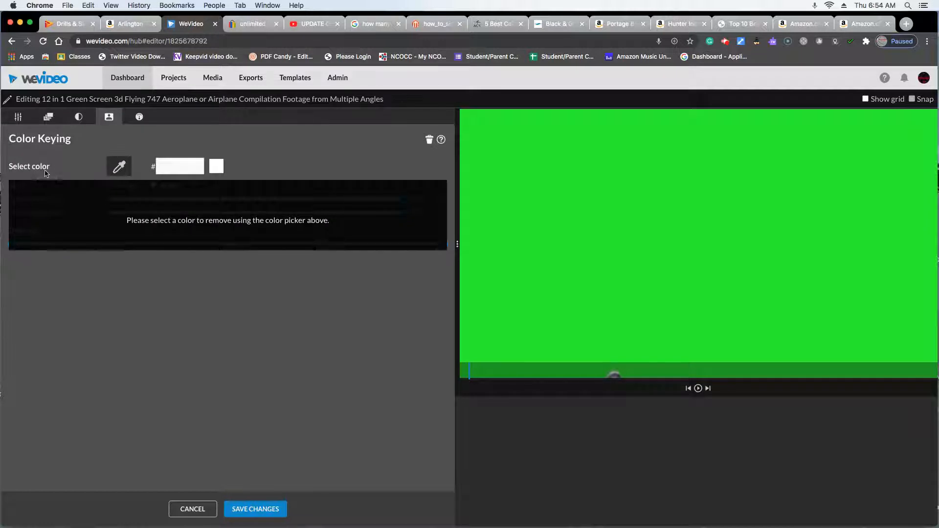
{"action": "left_click", "coordinate": [122, 169]}
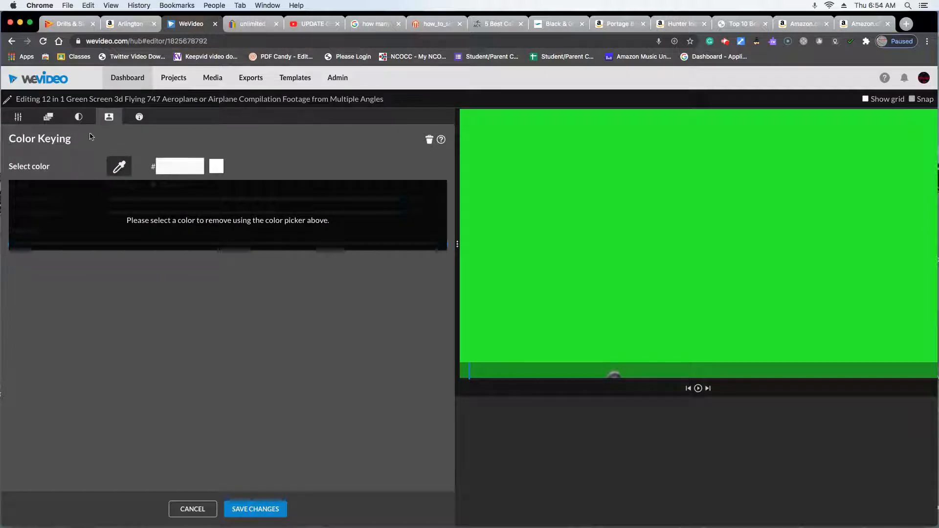
{"action": "left_click", "coordinate": [512, 204]}
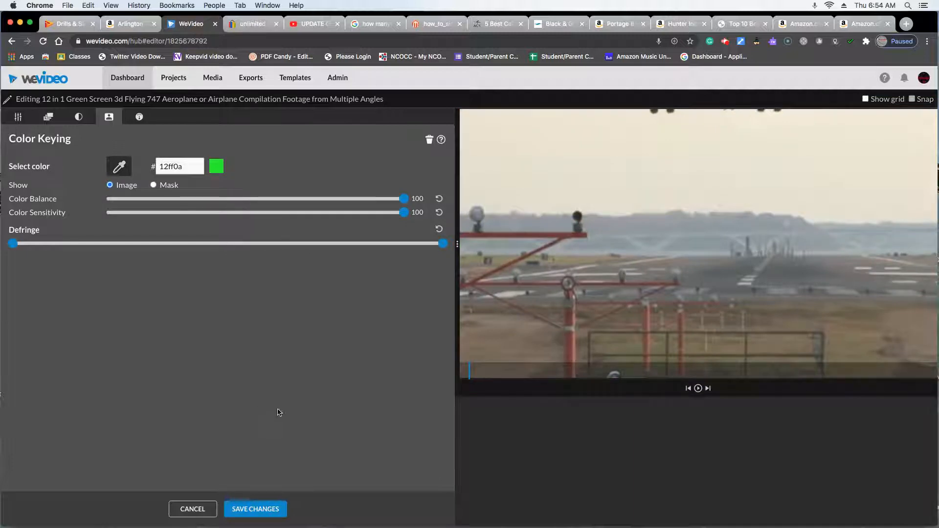
{"action": "left_click", "coordinate": [698, 389]}
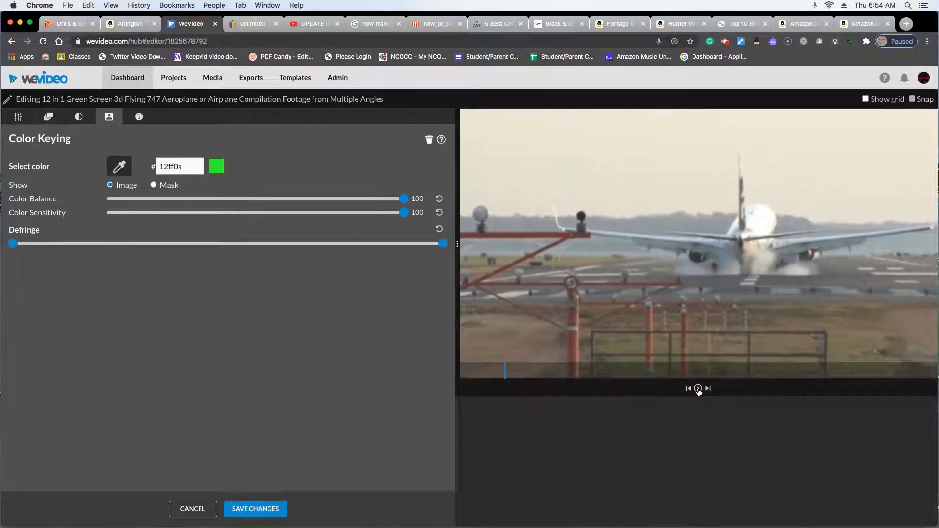
{"action": "left_click", "coordinate": [237, 509]}
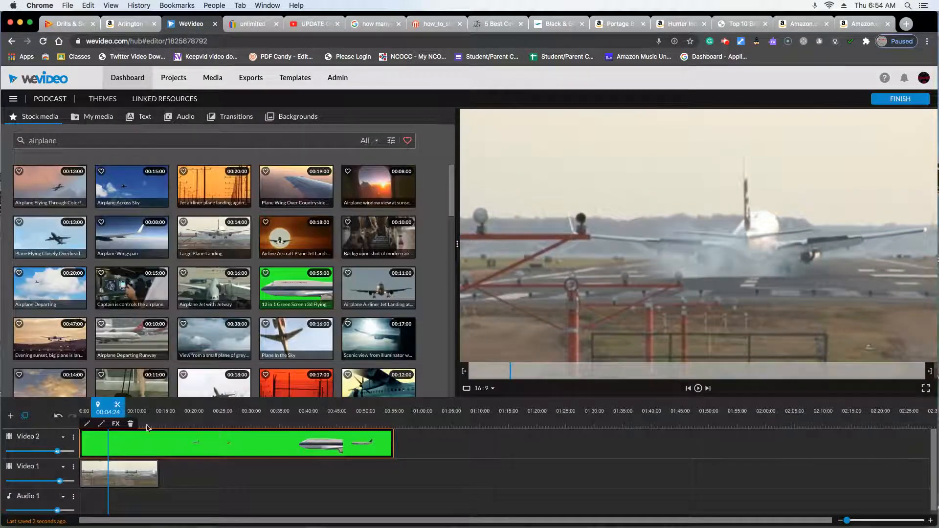
- Play the composite from the timeline's start and review the airplane clip's Color Keying settings
{"action": "left_click_drag", "start_coordinate": [111, 411], "coordinate": [78, 412]}
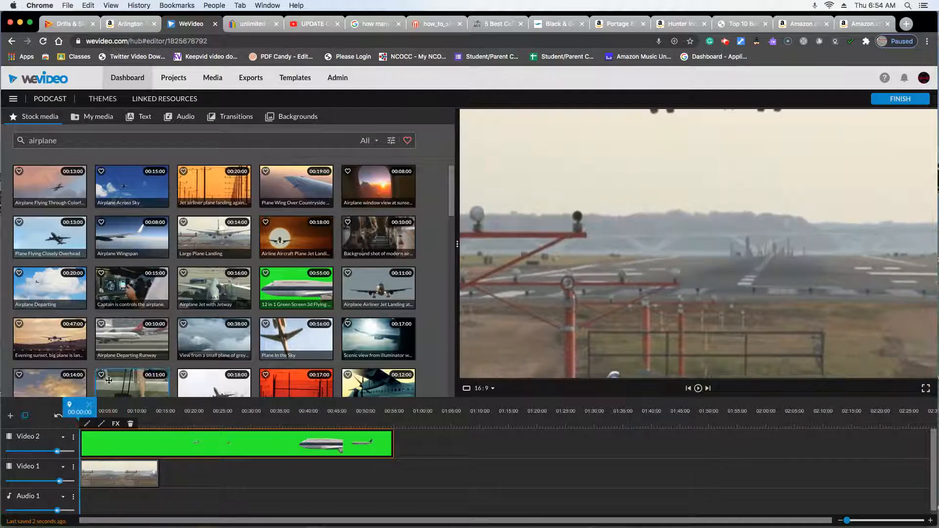
{"action": "key", "text": "space"}
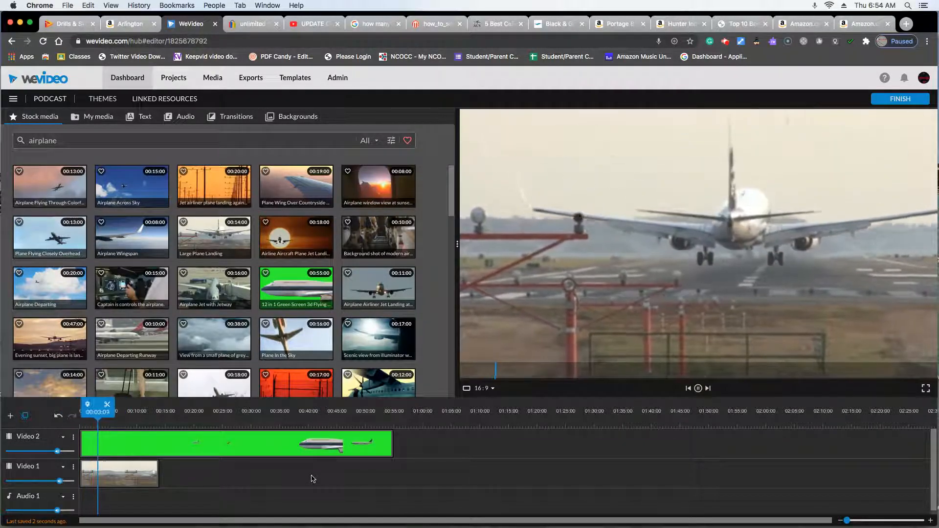
{"action": "left_click", "coordinate": [218, 456]}
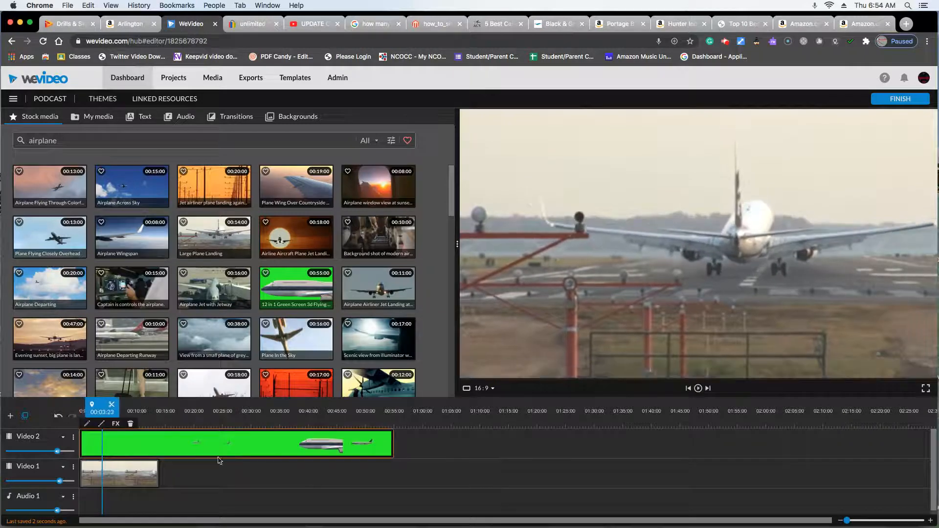
{"action": "double_click", "coordinate": [110, 441]}
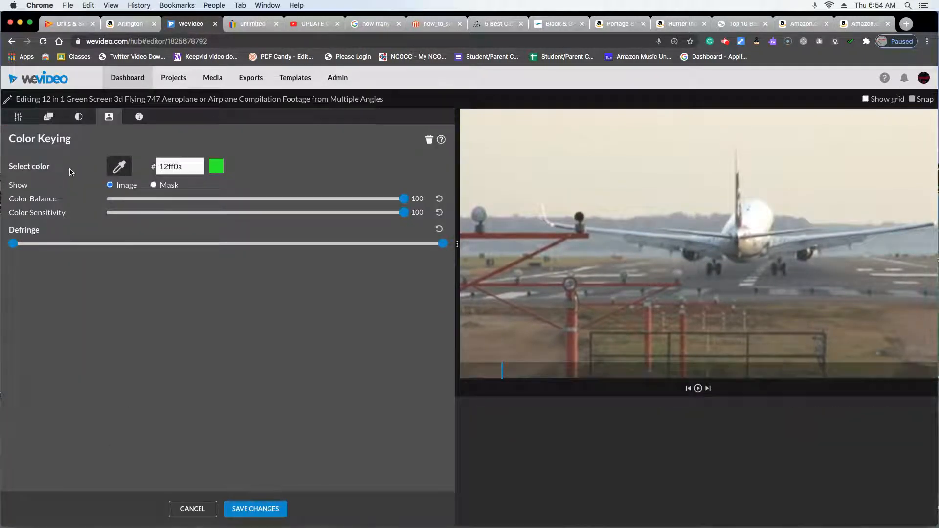
{"action": "left_click", "coordinate": [255, 510]}
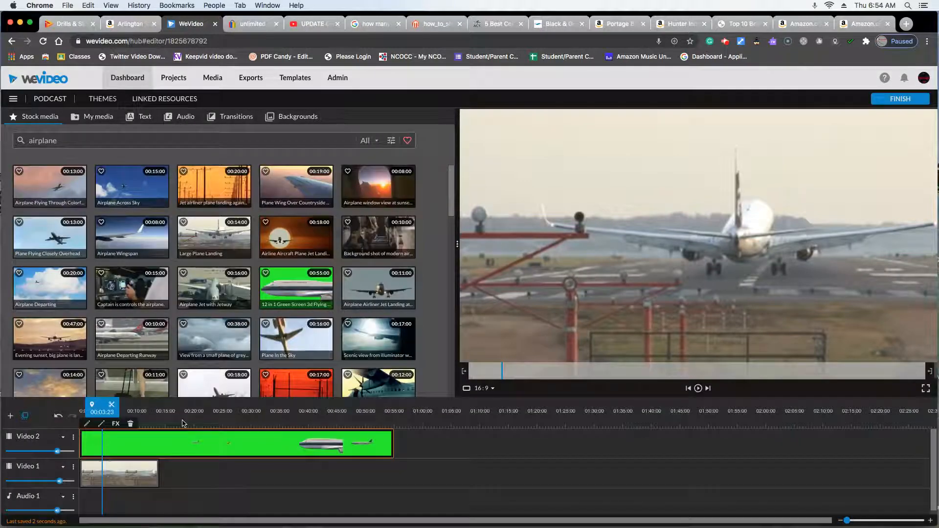
- Delete the landing clip from the Video 1 track and search the stock media for "school yard"
{"action": "left_click", "coordinate": [145, 473]}
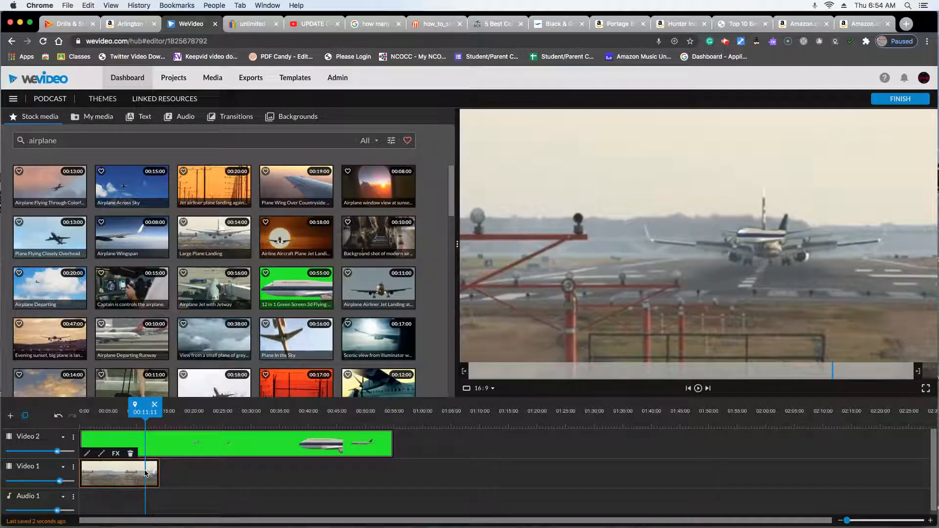
{"action": "key", "text": "Delete"}
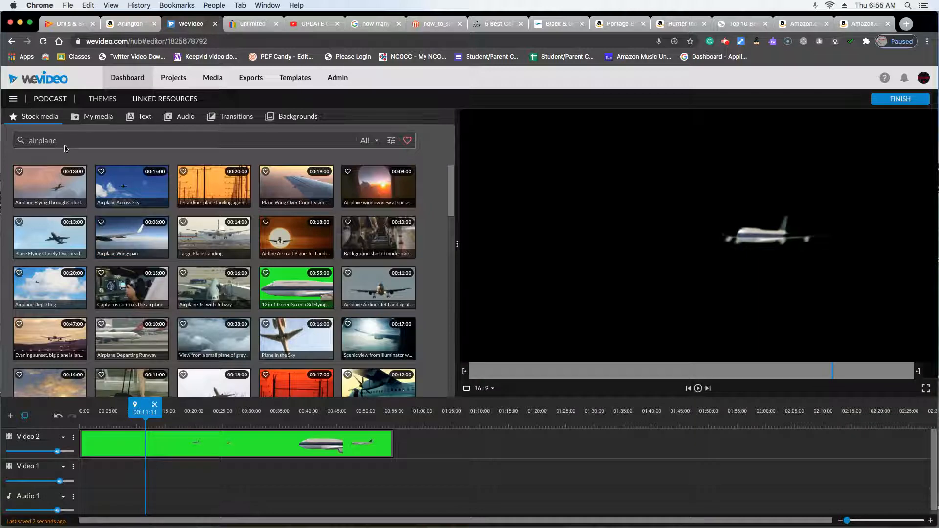
{"action": "left_click_drag", "start_coordinate": [65, 146], "coordinate": [14, 139]}
{"action": "type", "text": "schoo"}
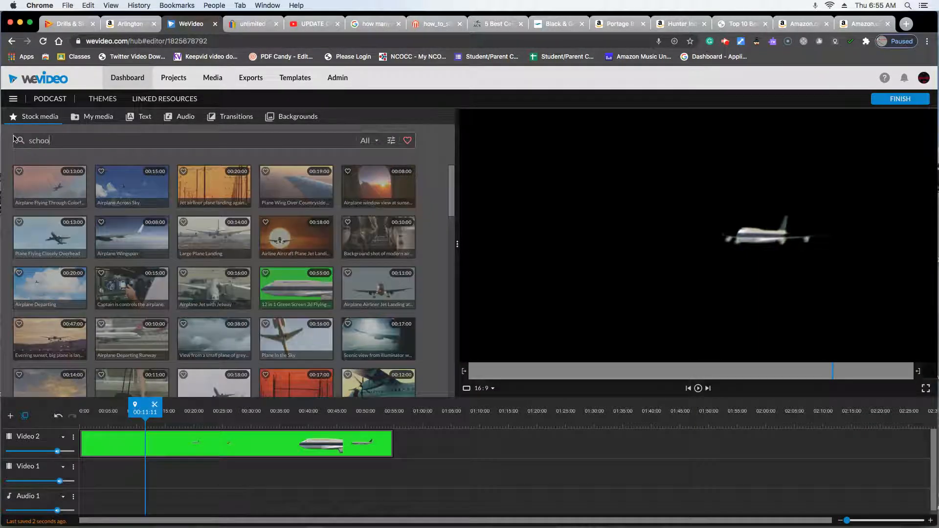
{"action": "type", "text": "l yard"}
{"action": "key", "text": "Return"}
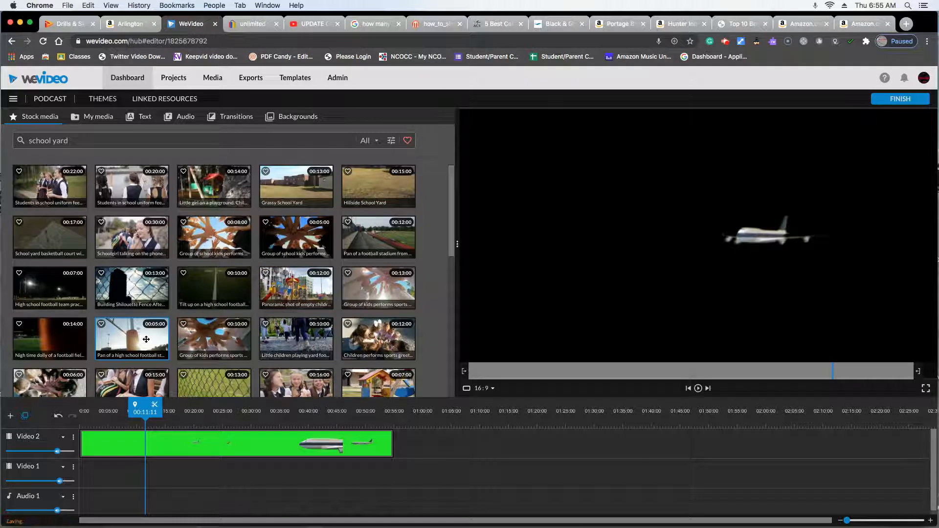
- Place the high school football stadium pan clip at the start of Video 1 and return the playhead to 00:00:00
{"action": "left_click_drag", "start_coordinate": [145, 339], "coordinate": [103, 471]}
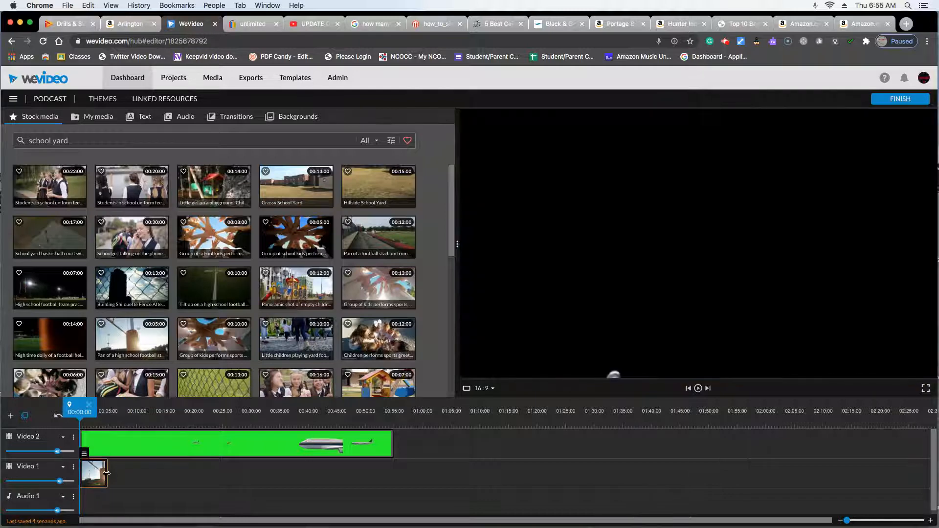
{"action": "left_click", "coordinate": [101, 410]}
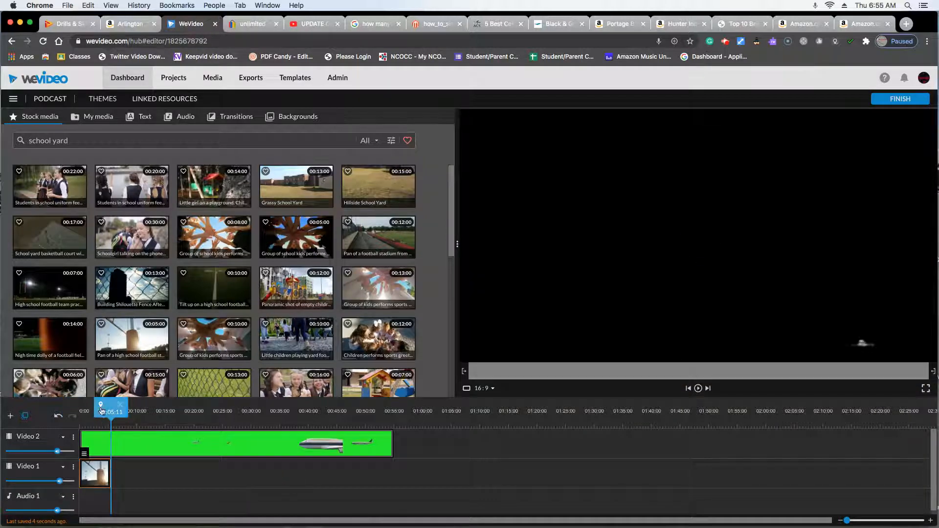
{"action": "left_click_drag", "start_coordinate": [101, 411], "coordinate": [80, 410]}
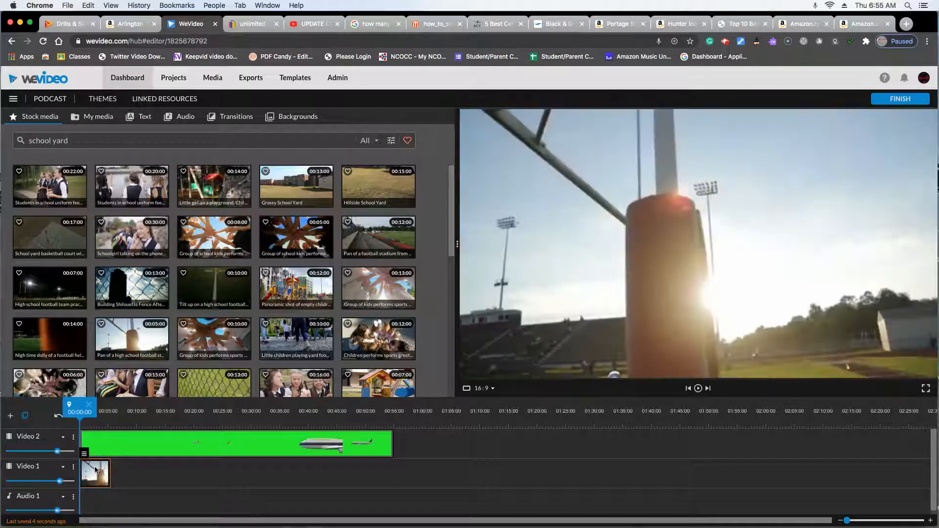
- Replace the football stadium clip at the start of Video 1 with the Grassy School Yard clip and play the composite
{"action": "key", "text": "Delete"}
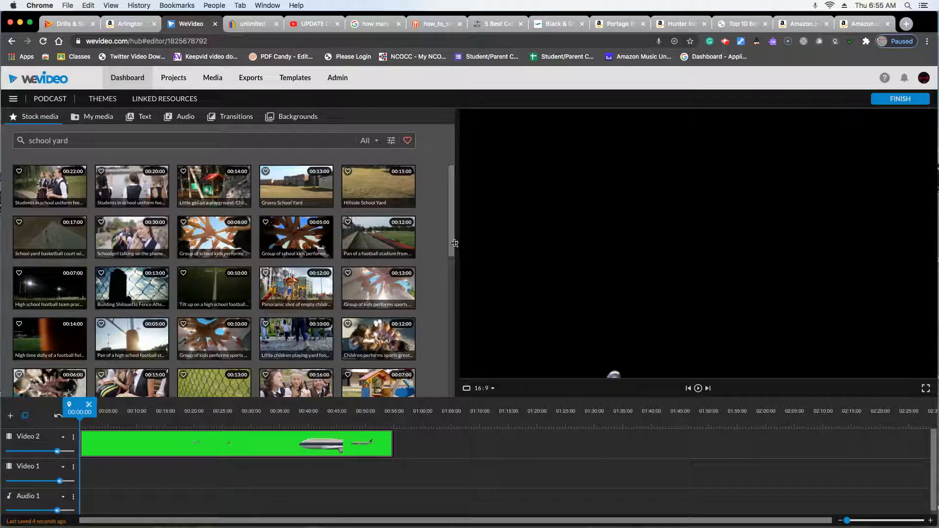
{"action": "left_click_drag", "start_coordinate": [296, 188], "coordinate": [100, 472]}
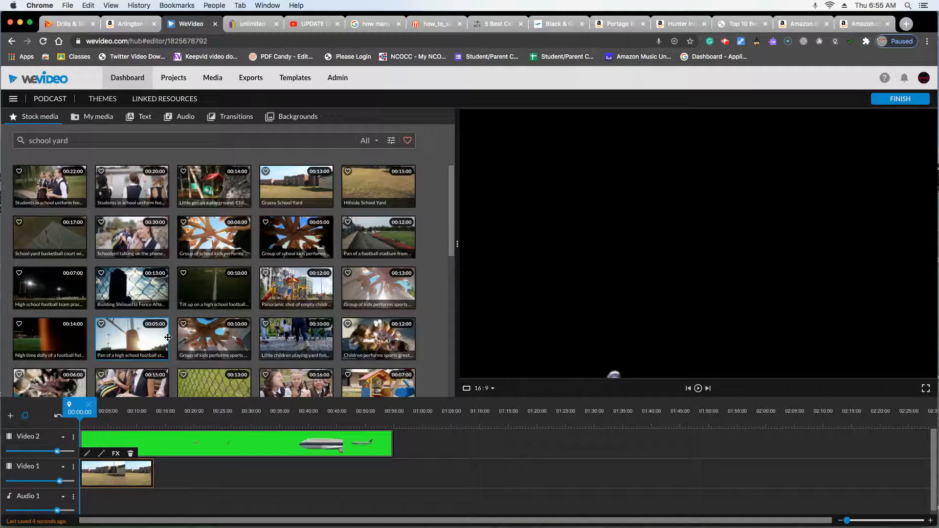
{"action": "key", "text": "space"}
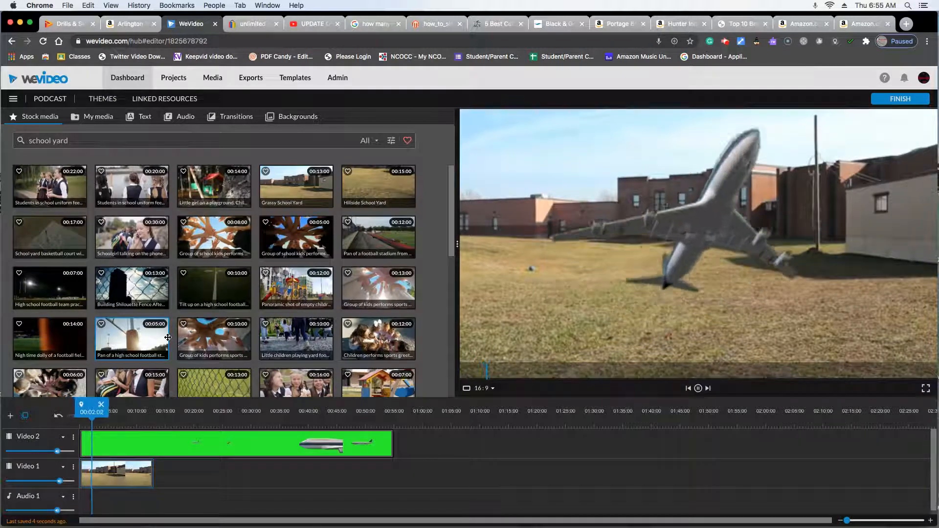
{"action": "key", "text": "space"}
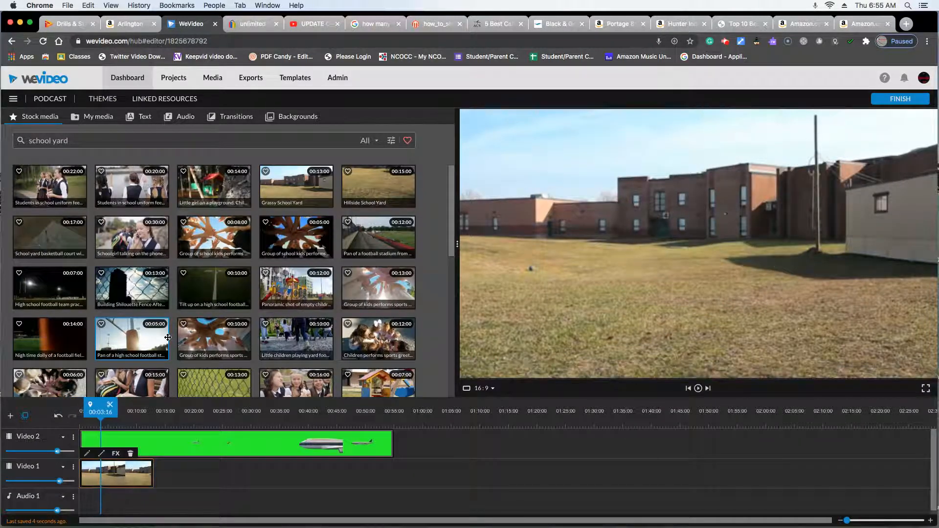
- Split the Video 2 airplane clip at 00:13:01, just past the school yard clip's end, and delete the remaining part
{"action": "left_click_drag", "start_coordinate": [360, 472], "coordinate": [160, 412]}
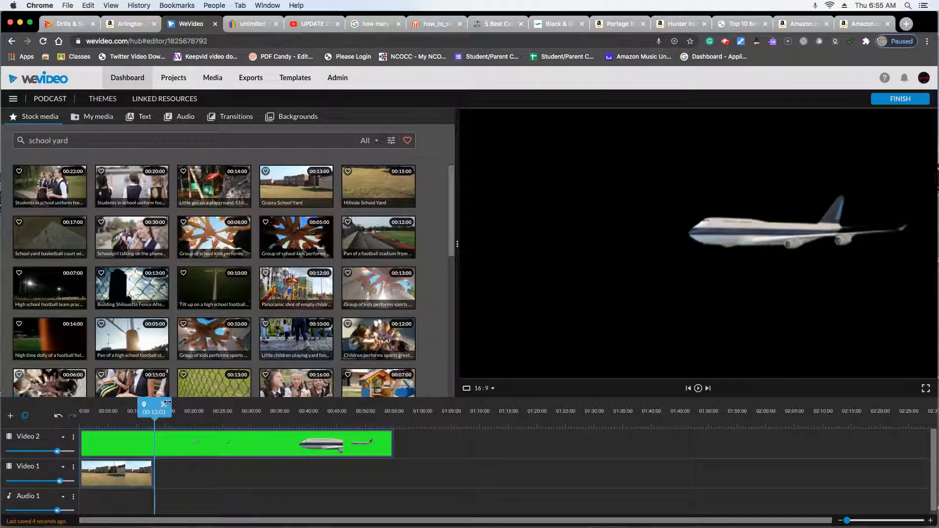
{"action": "left_click", "coordinate": [164, 407]}
{"action": "left_click", "coordinate": [192, 442]}
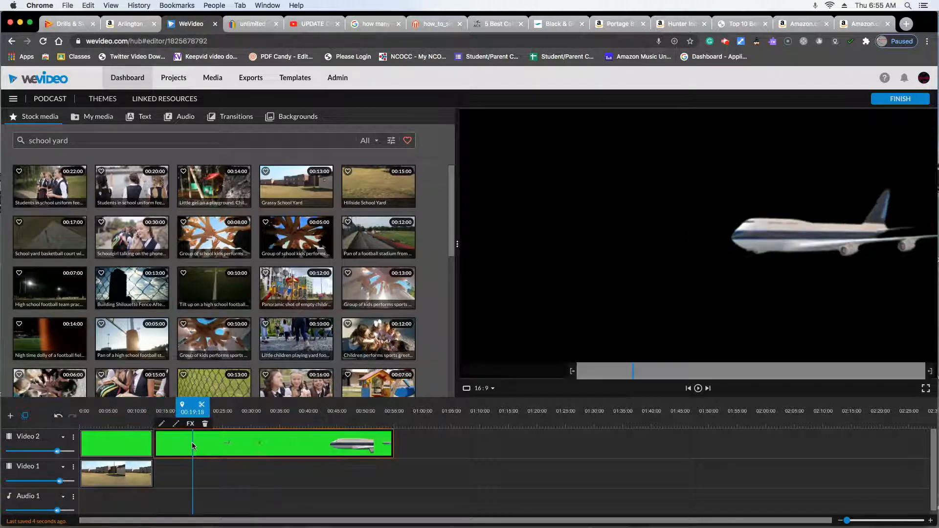
{"action": "key", "text": "Delete"}
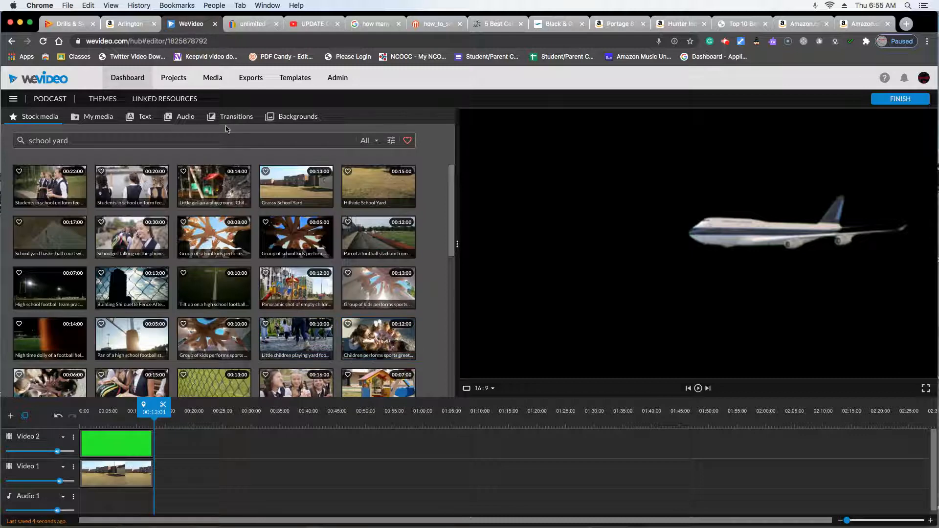
- Start a media import from Google Drive, choose the school account and enter the account password to sign in
{"action": "left_click", "coordinate": [77, 120]}
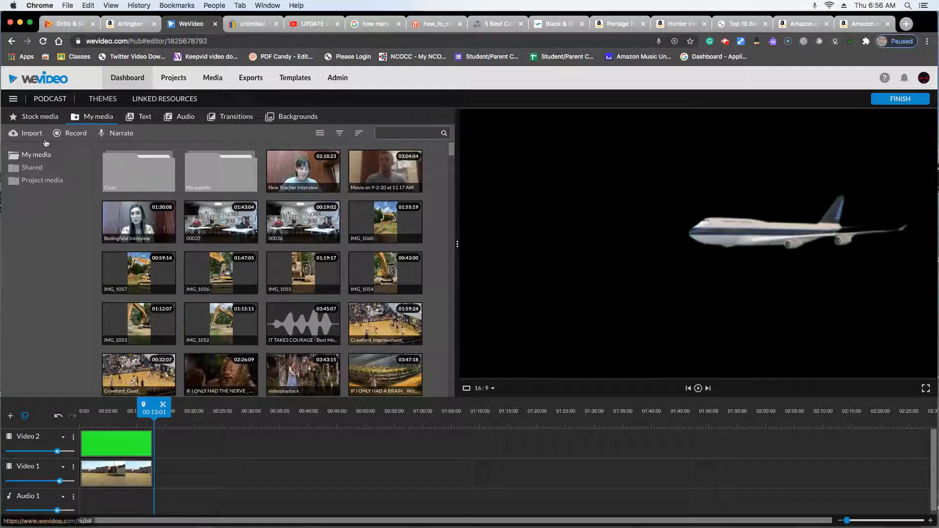
{"action": "left_click", "coordinate": [32, 133]}
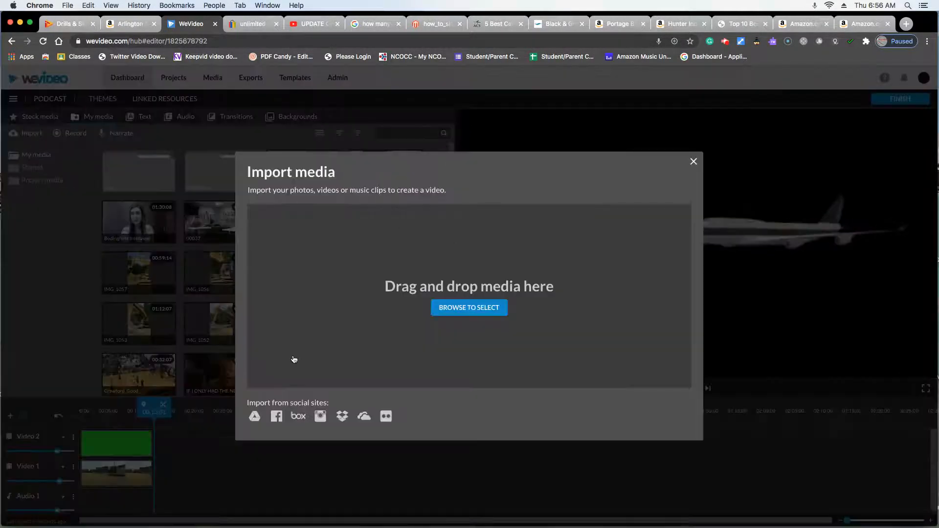
{"action": "left_click", "coordinate": [254, 417]}
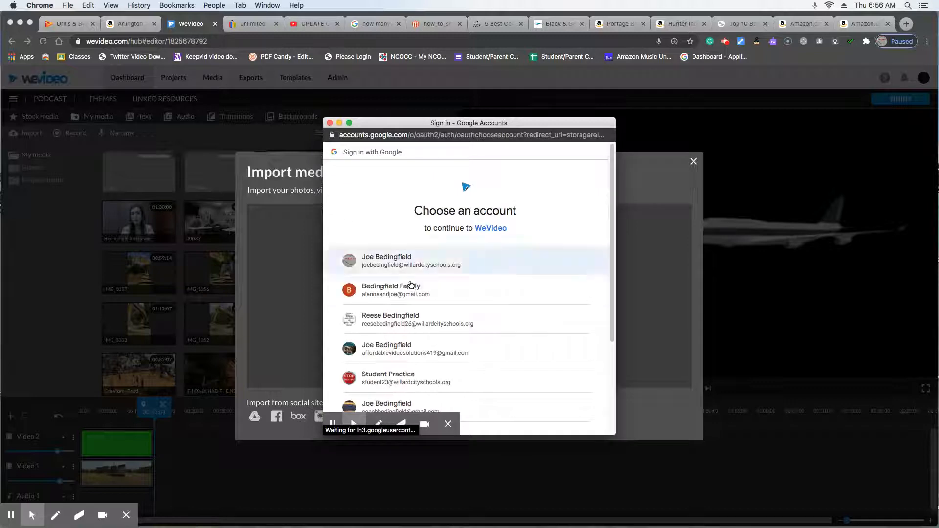
{"action": "left_click", "coordinate": [400, 261]}
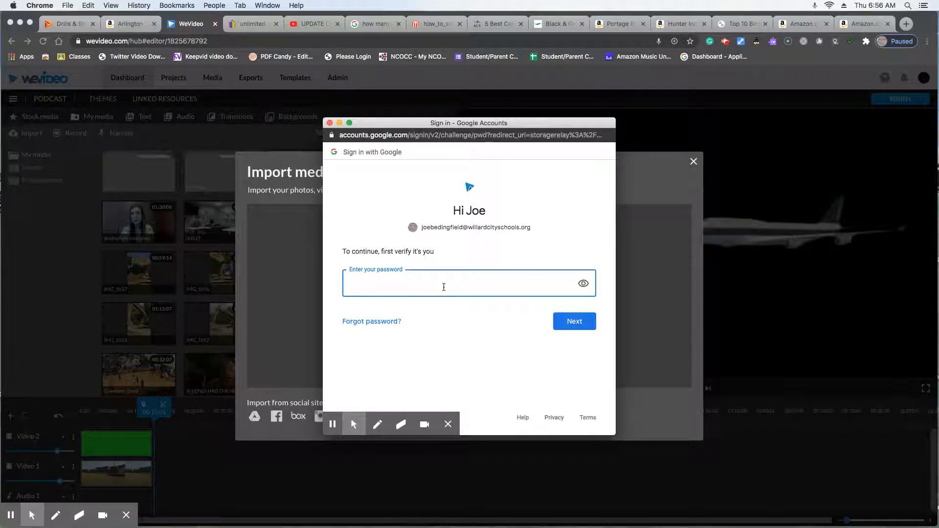
{"action": "type", "text": "••••••••••"}
{"action": "key", "text": "Return"}
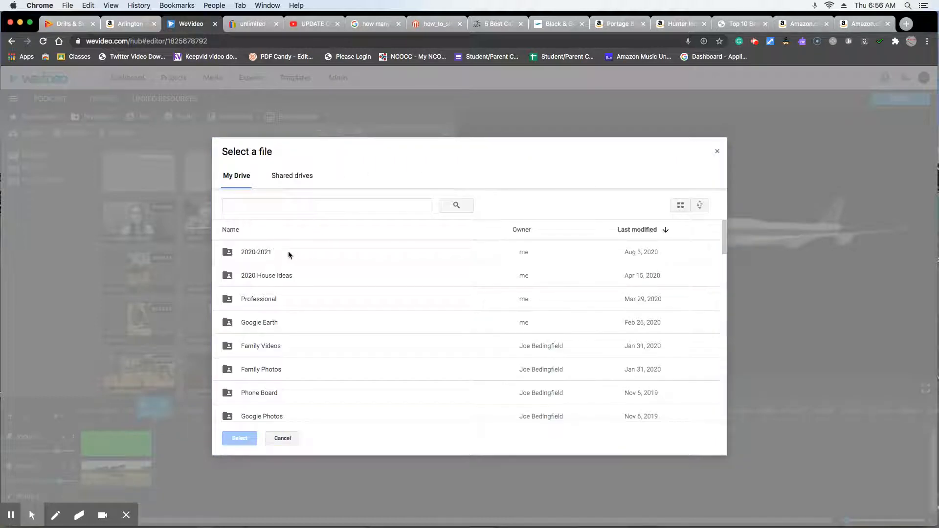
- Import New Teacher Interview.mkv from the New Teacher Videos folder inside the 2020-2021 Drive folder
{"action": "double_click", "coordinate": [289, 251]}
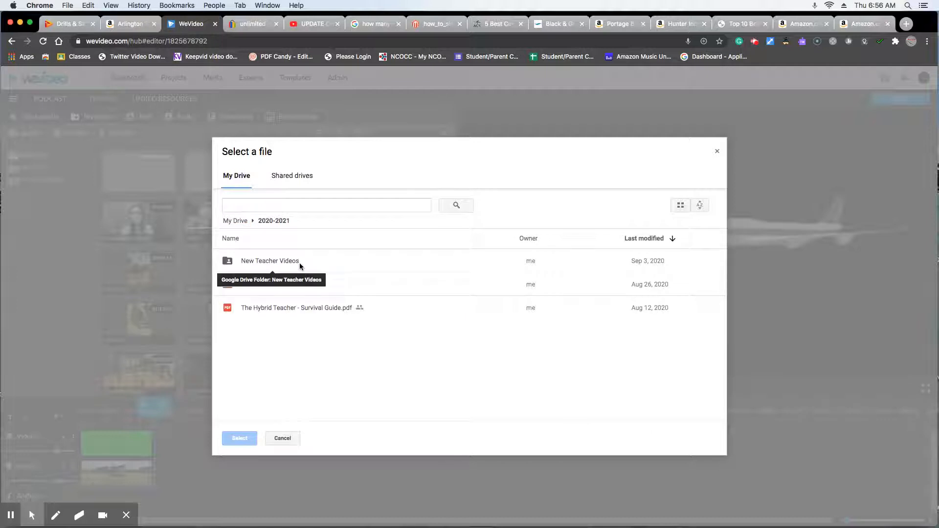
{"action": "double_click", "coordinate": [295, 270]}
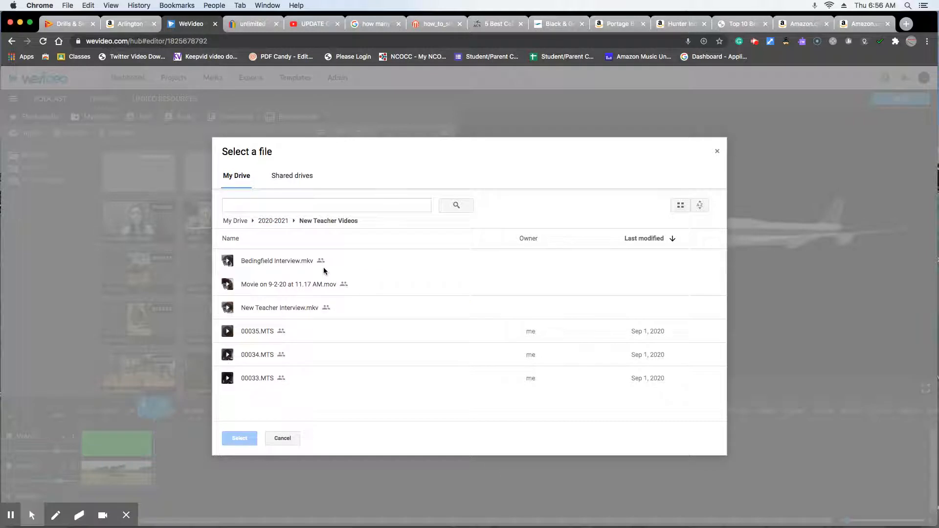
{"action": "left_click", "coordinate": [306, 307]}
{"action": "left_click", "coordinate": [240, 438]}
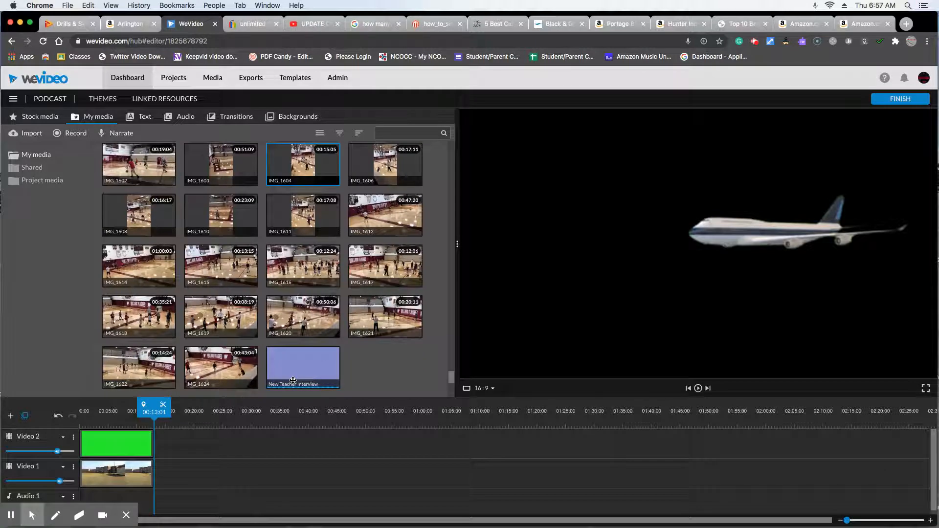
- Preview the imported New Teacher Interview item in the media library and look through the library
{"action": "left_click", "coordinate": [317, 374]}
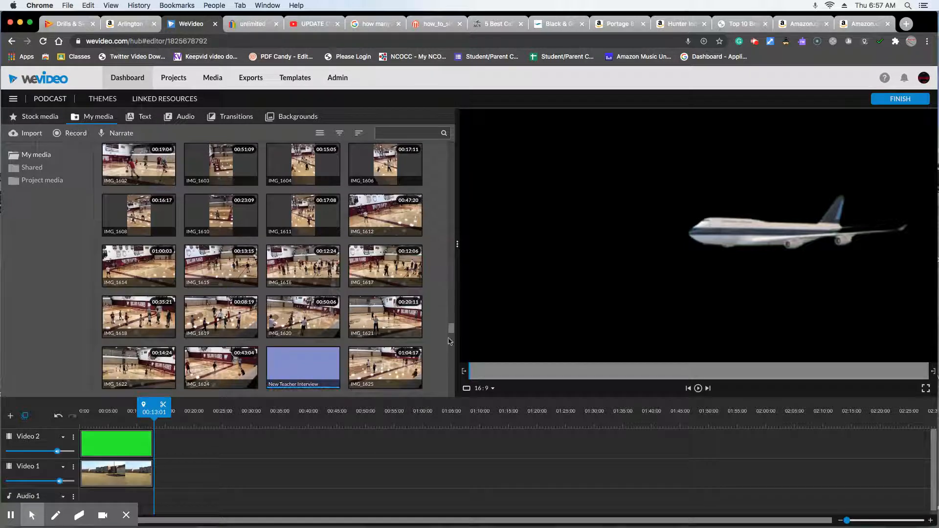
{"action": "left_click", "coordinate": [329, 361]}
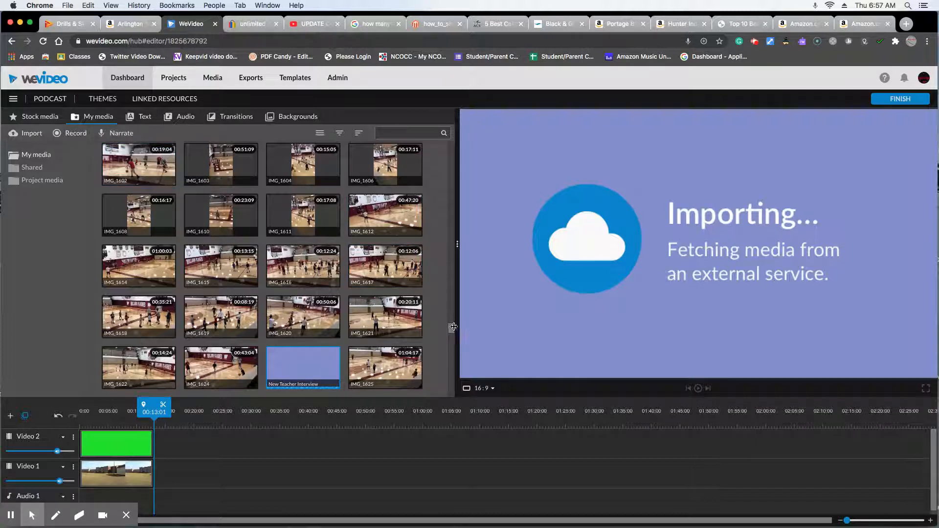
{"action": "scroll", "coordinate": [453, 323], "scroll_direction": "up", "scroll_amount": 10}
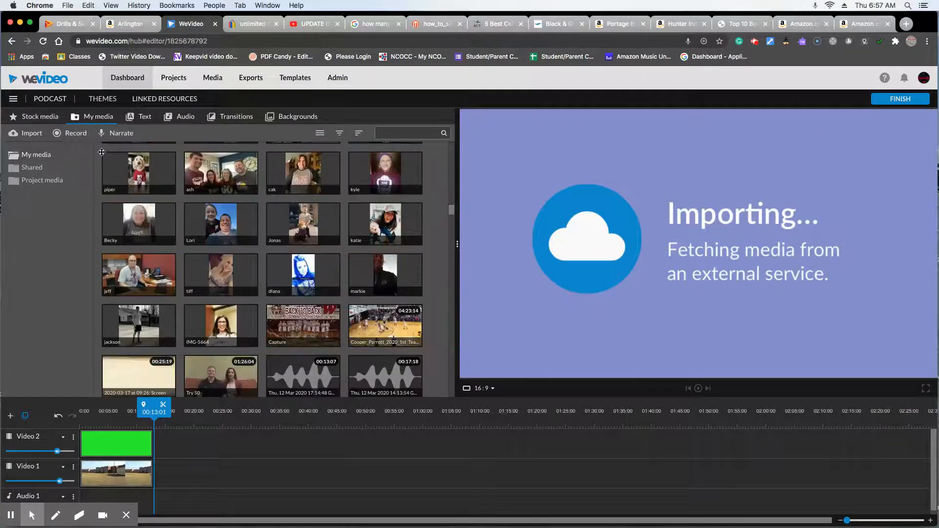
- Start a screen recording of the entire screen using the Default - Internal Microphone (Built-in) as the audio source
{"action": "left_click", "coordinate": [70, 135]}
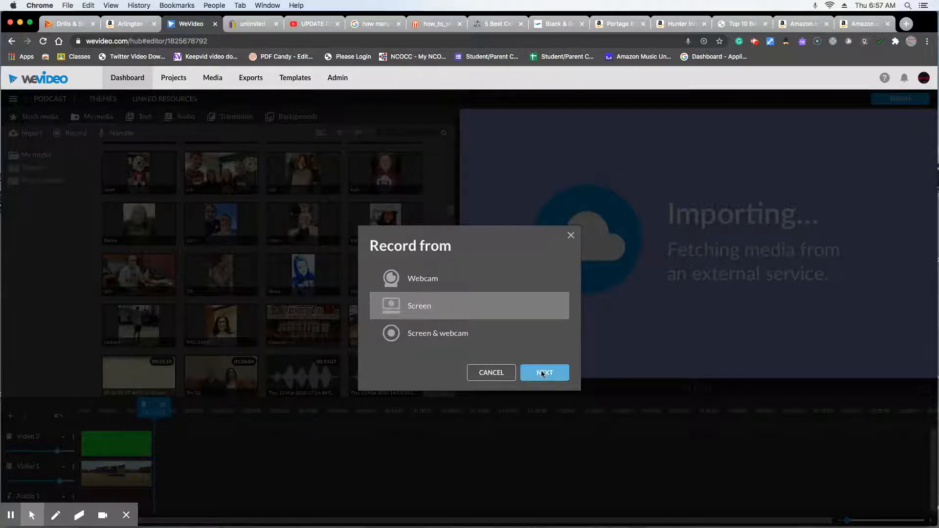
{"action": "left_click", "coordinate": [543, 373]}
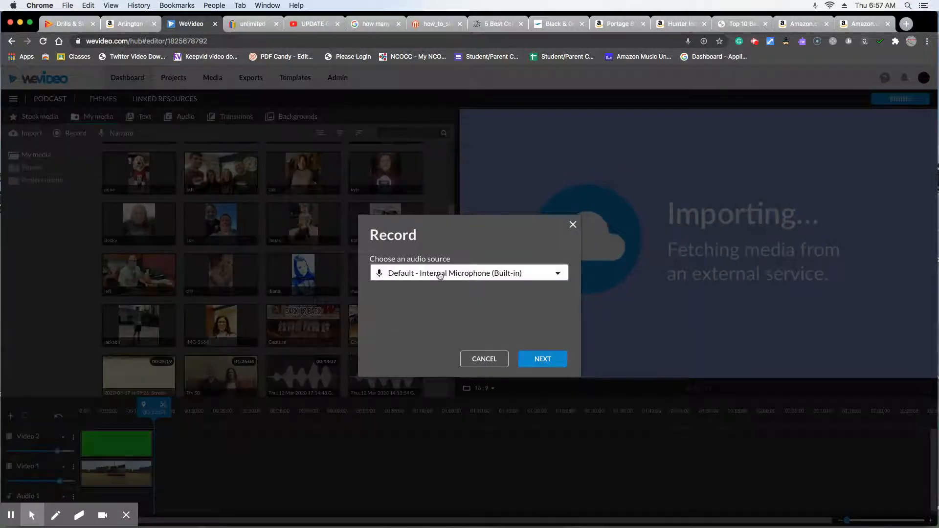
{"action": "left_click", "coordinate": [541, 359]}
{"action": "left_click", "coordinate": [383, 200]}
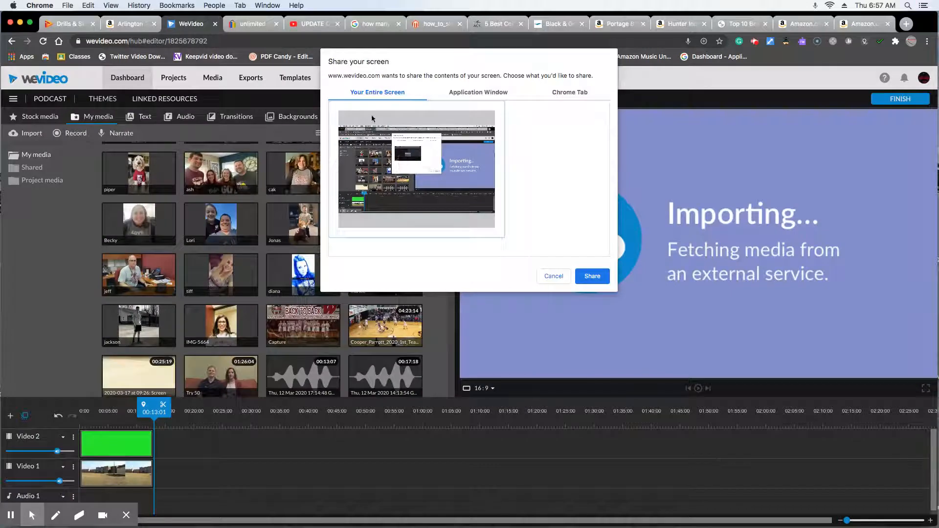
{"action": "left_click", "coordinate": [587, 277]}
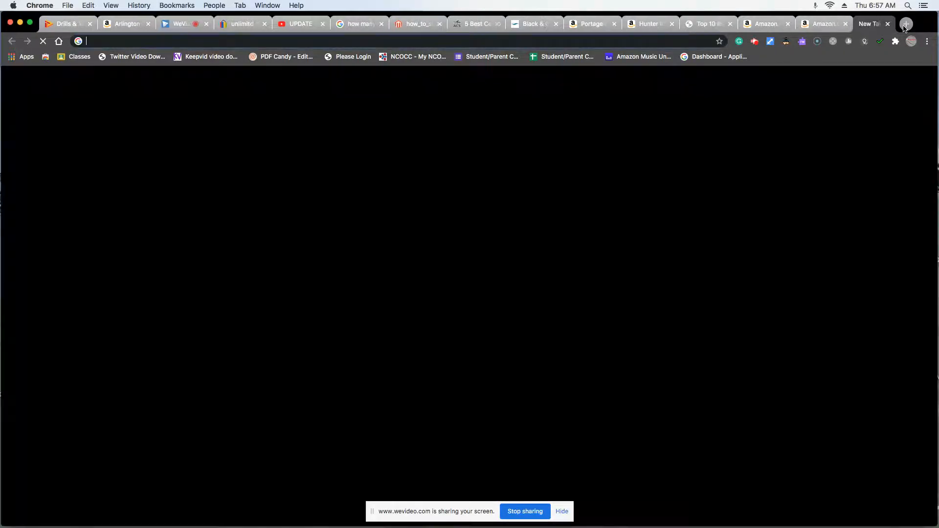
- Open norwalkreflector.com in a new browser tab and browse down its front page to the local news and sports sections
{"action": "left_click", "coordinate": [906, 23]}
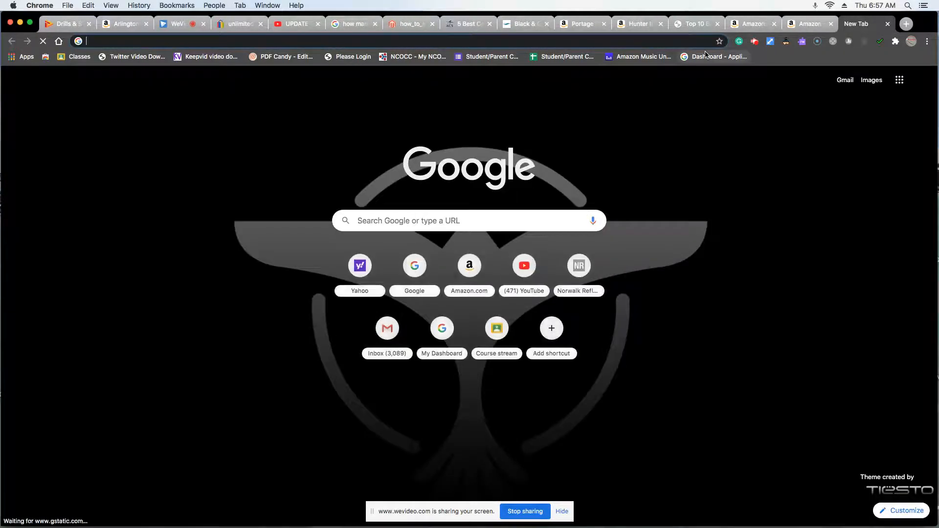
{"action": "type", "text": "norwalkreflector.com"}
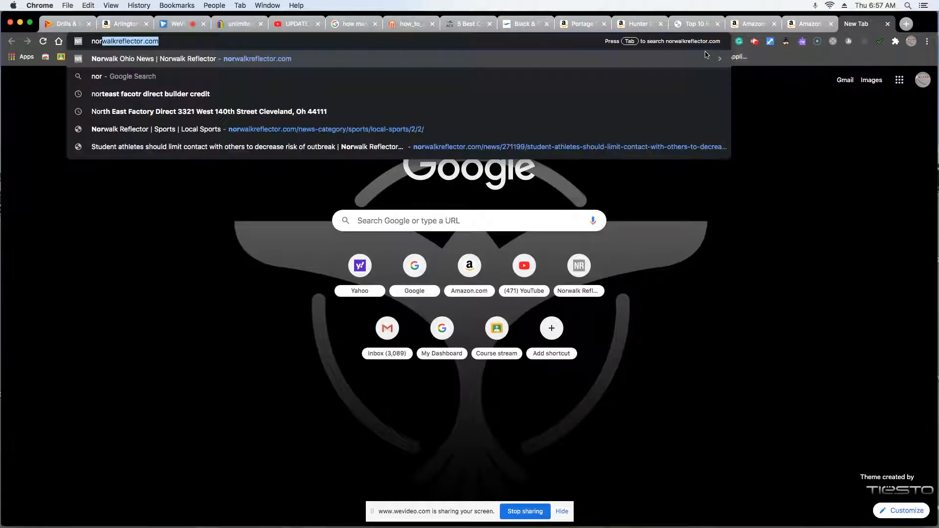
{"action": "key", "text": "Return"}
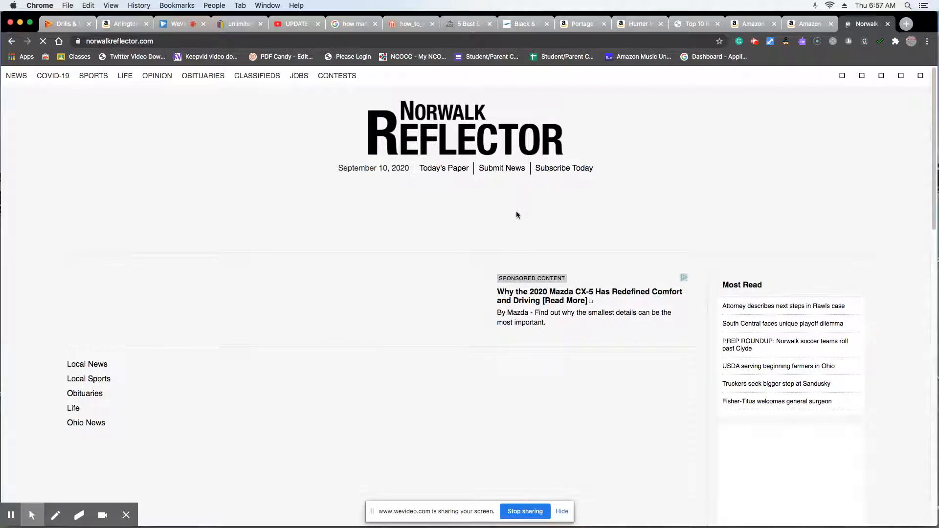
{"action": "scroll", "coordinate": [425, 216], "scroll_direction": "down", "scroll_amount": 5}
{"action": "scroll", "coordinate": [425, 217], "scroll_direction": "down", "scroll_amount": 4}
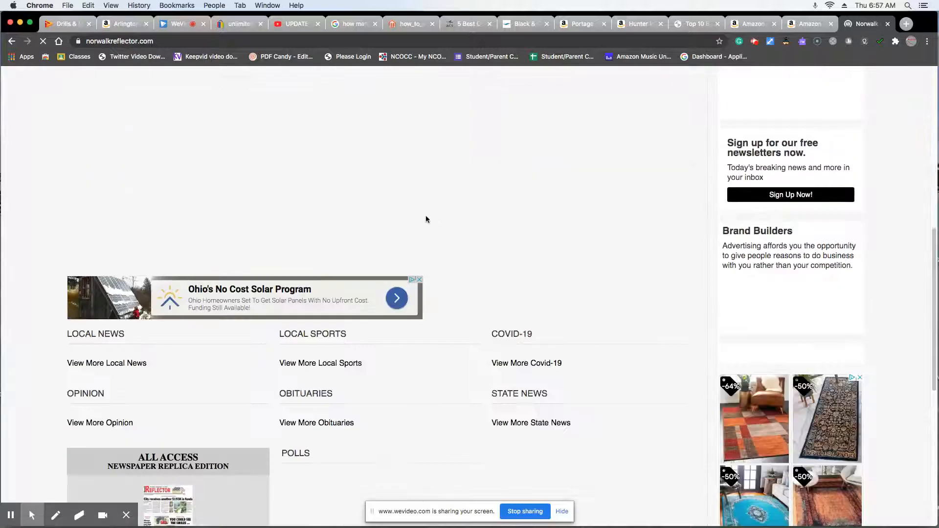
{"action": "scroll", "coordinate": [426, 217], "scroll_direction": "up", "scroll_amount": 9}
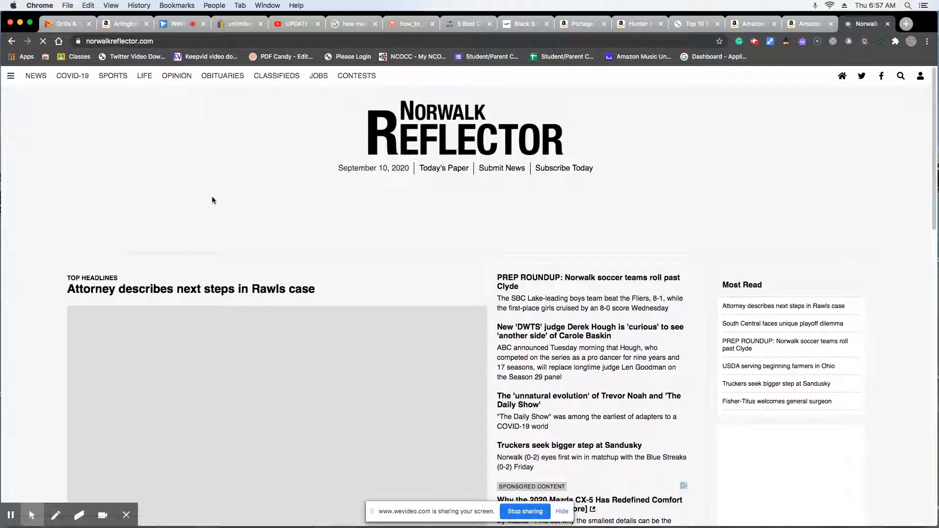
{"action": "scroll", "coordinate": [536, 313], "scroll_direction": "down", "scroll_amount": 6}
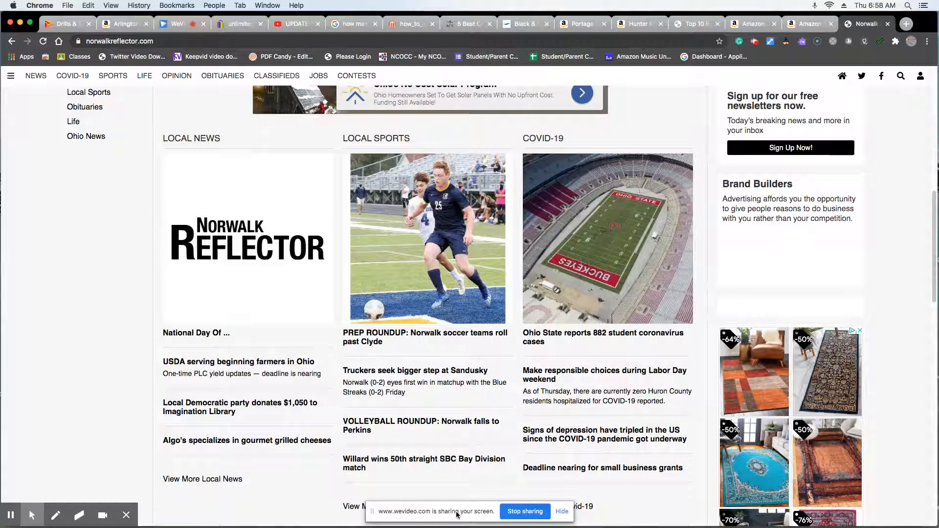
- Stop sharing the screen, switch back to WeVideo and save the screen recording
{"action": "left_click", "coordinate": [521, 512]}
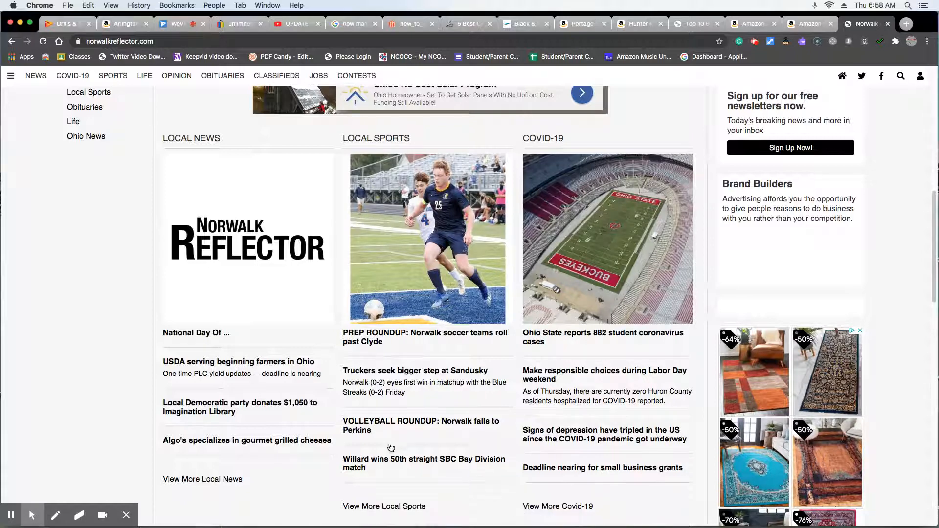
{"action": "left_click", "coordinate": [177, 25]}
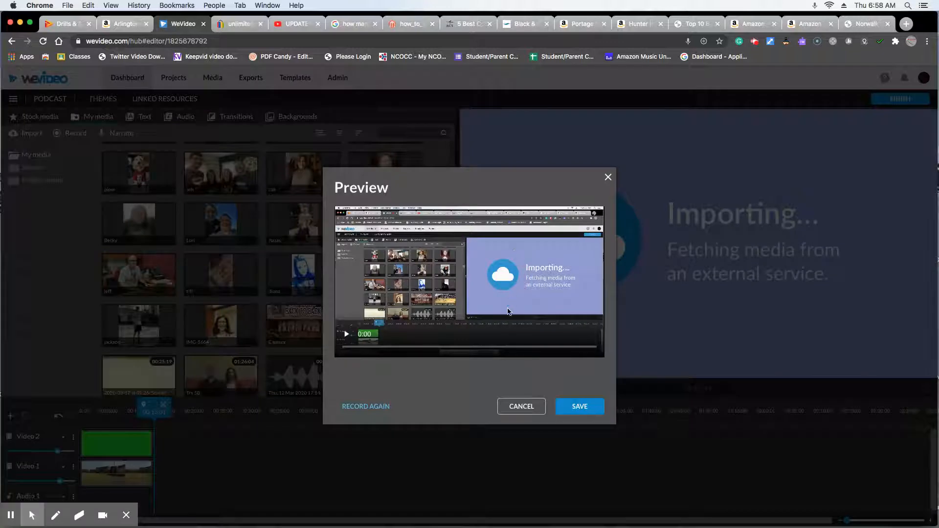
{"action": "left_click", "coordinate": [582, 409]}
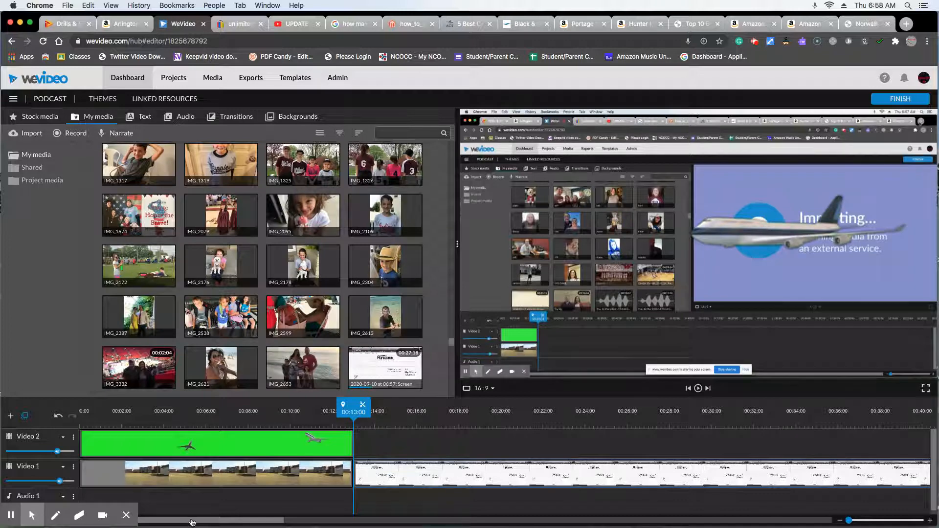
- Split the screen recording on Video 1 at about 00:24:10, where the news site appears, and delete the part before it
{"action": "left_click_drag", "start_coordinate": [192, 522], "coordinate": [268, 516]}
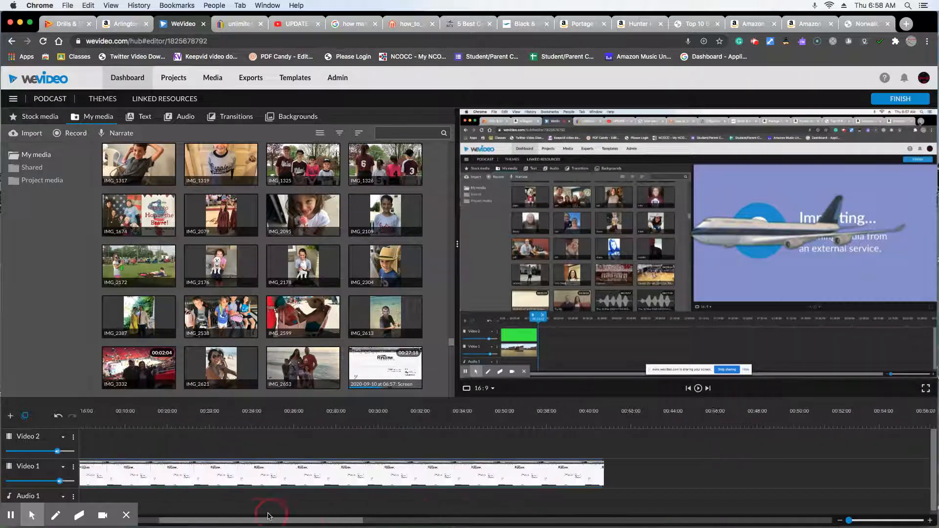
{"action": "left_click", "coordinate": [271, 412]}
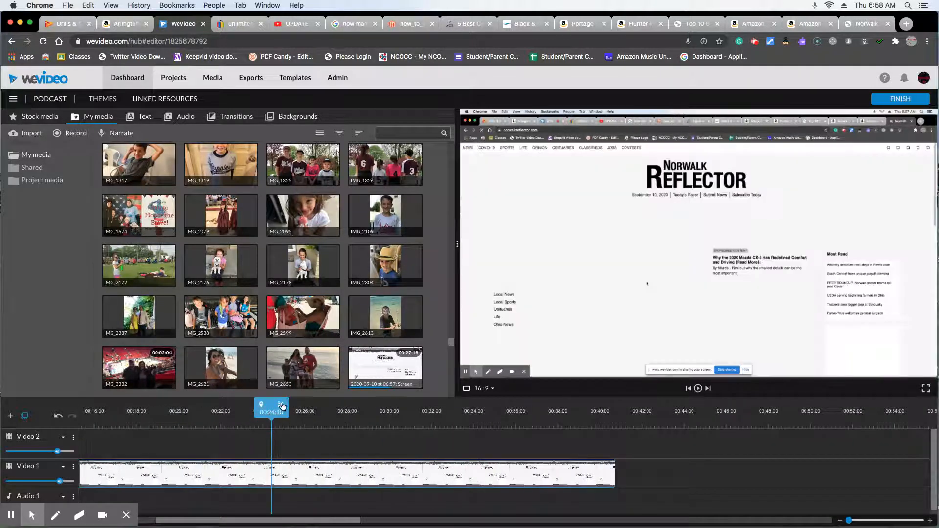
{"action": "left_click", "coordinate": [282, 406]}
{"action": "left_click", "coordinate": [247, 469]}
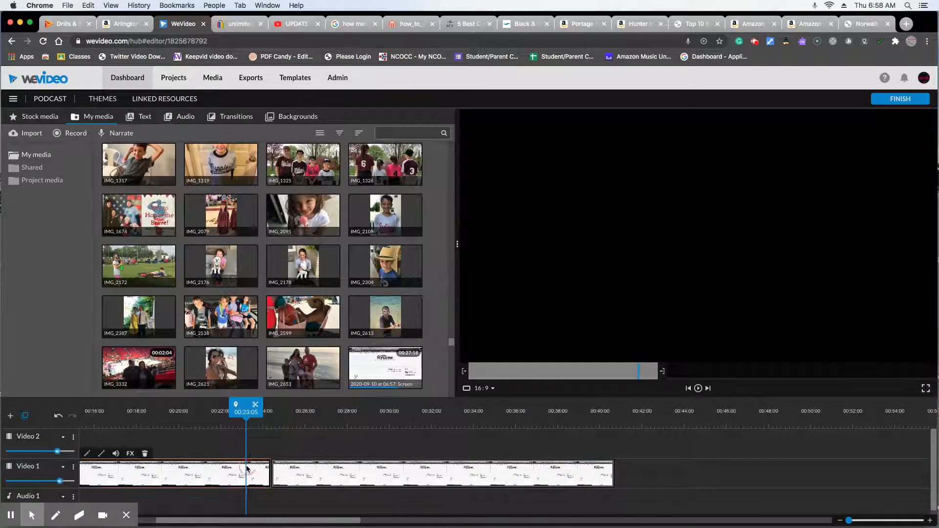
{"action": "key", "text": "Delete"}
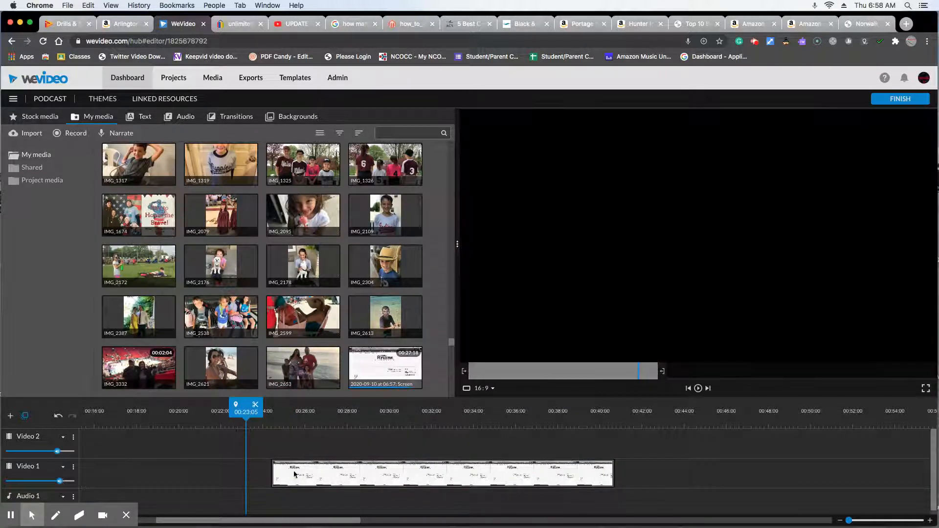
- Move the trimmed screen recording on Video 1 to start at 00:13:00, directly after the stock footage clip
{"action": "left_click_drag", "start_coordinate": [293, 474], "coordinate": [154, 473]}
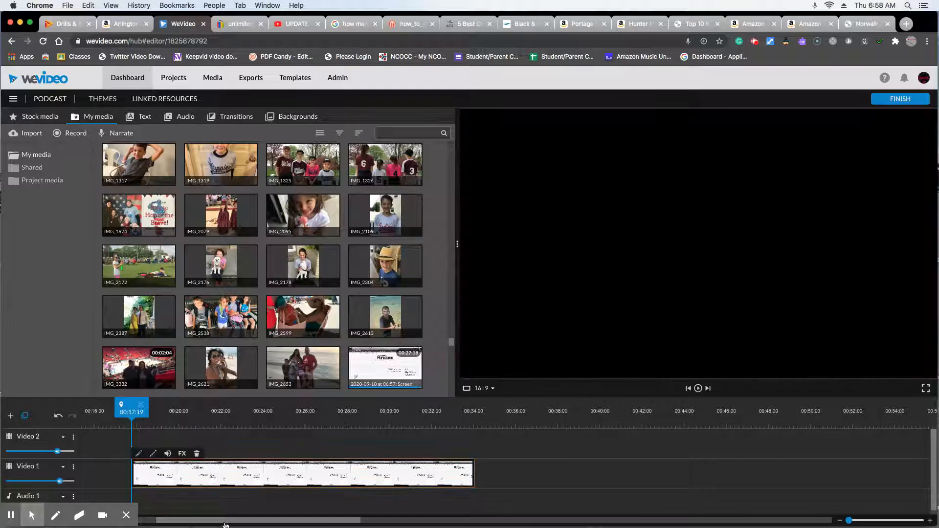
{"action": "left_click_drag", "start_coordinate": [224, 522], "coordinate": [55, 516]}
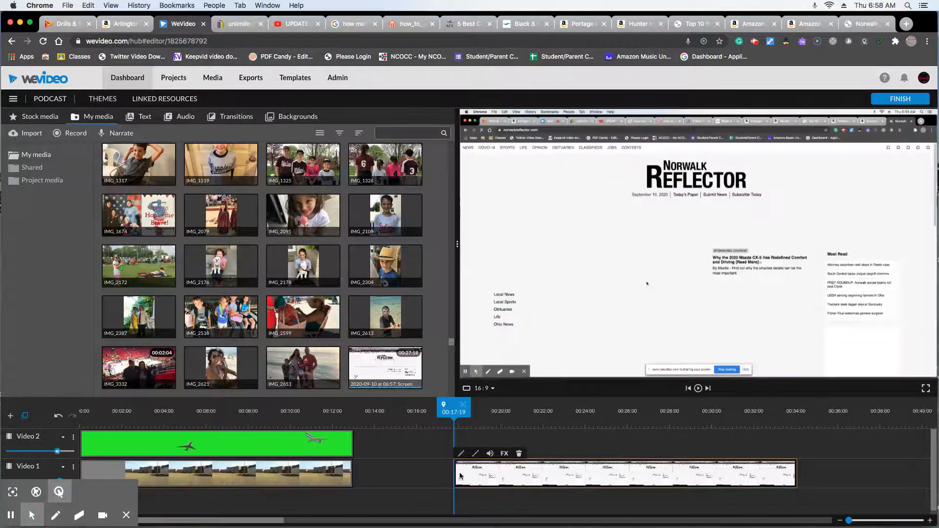
{"action": "left_click_drag", "start_coordinate": [522, 475], "coordinate": [421, 475]}
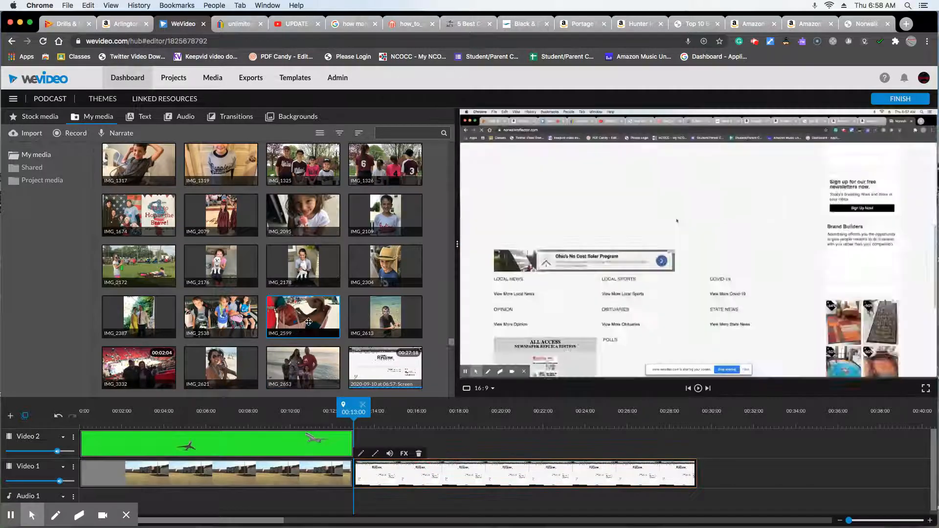
{"action": "scroll", "coordinate": [419, 318], "scroll_direction": "up", "scroll_amount": 3}
{"action": "scroll", "coordinate": [454, 340], "scroll_direction": "down", "scroll_amount": 15}
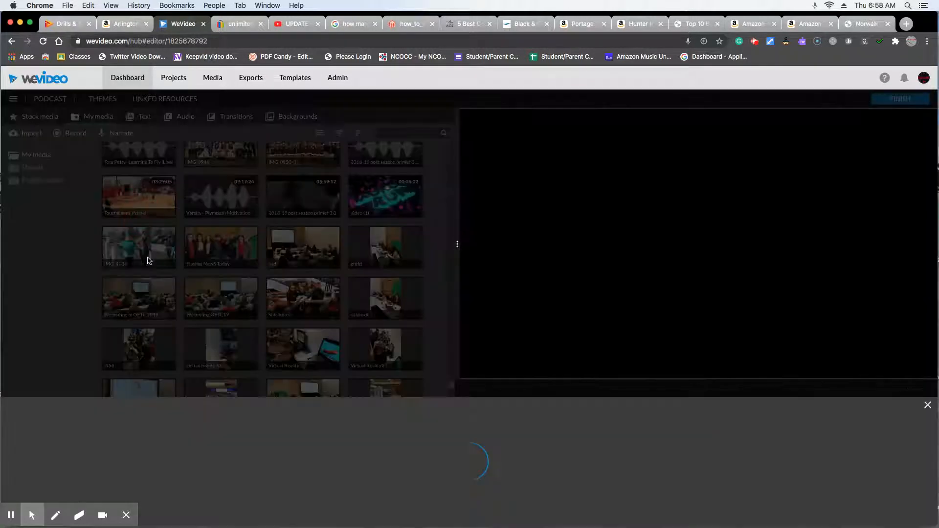
{"action": "left_click", "coordinate": [122, 136]}
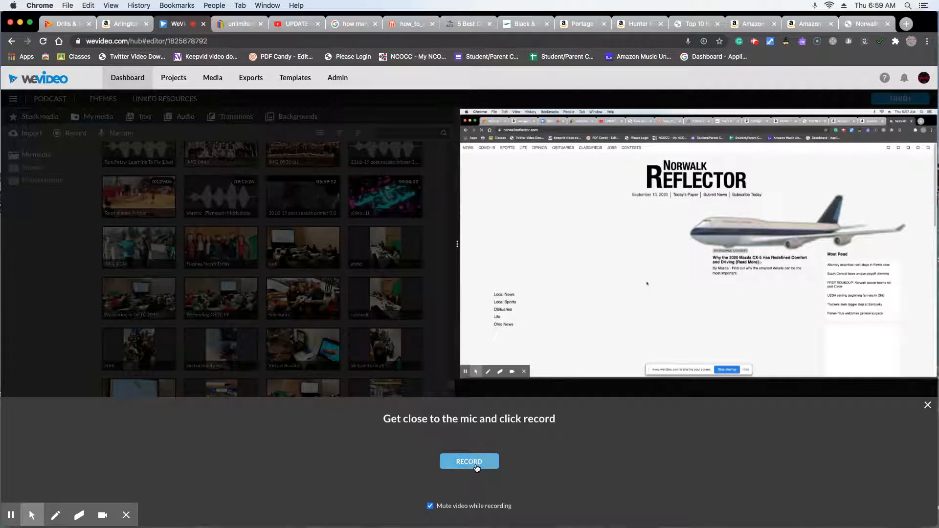
{"action": "left_click", "coordinate": [928, 406]}
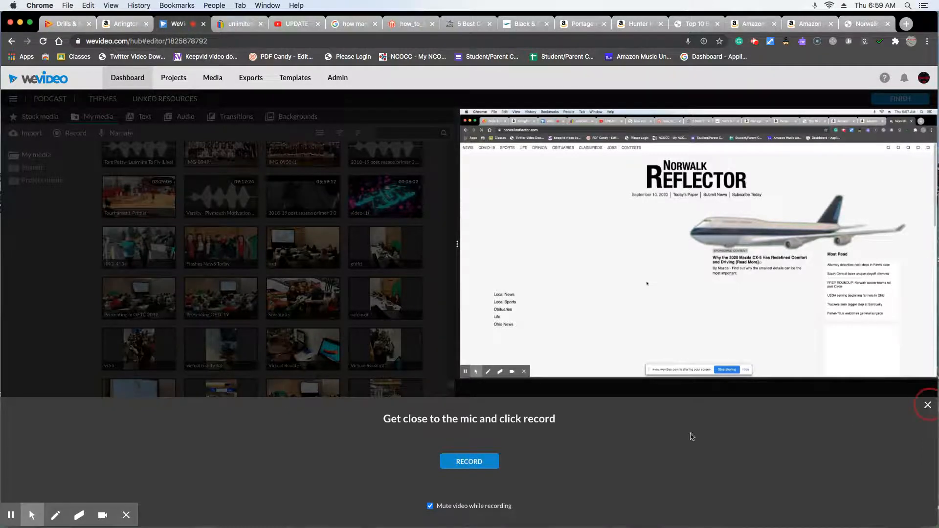
- Record a voice narration of about 17 seconds starting at 00:13:00 over the screen recording and save it to the timeline
{"action": "mouse_move", "coordinate": [354, 412]}
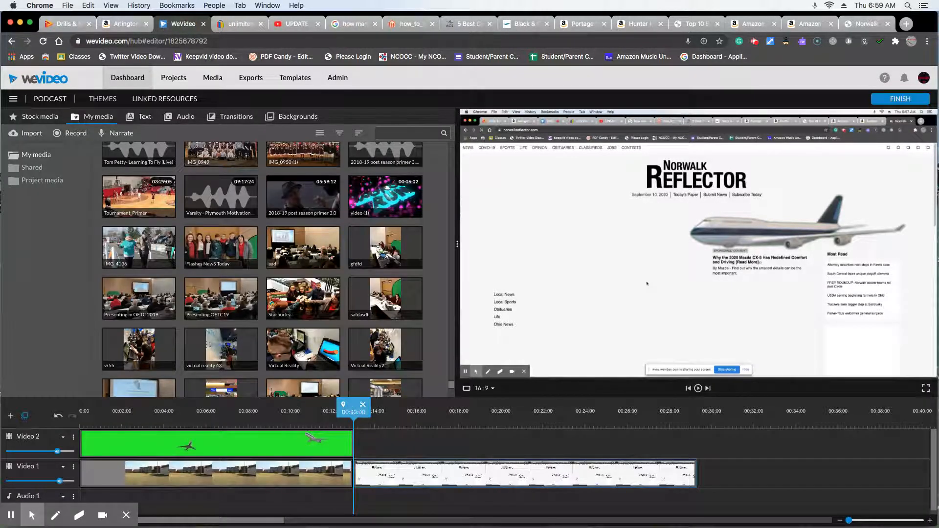
{"action": "left_click", "coordinate": [116, 137]}
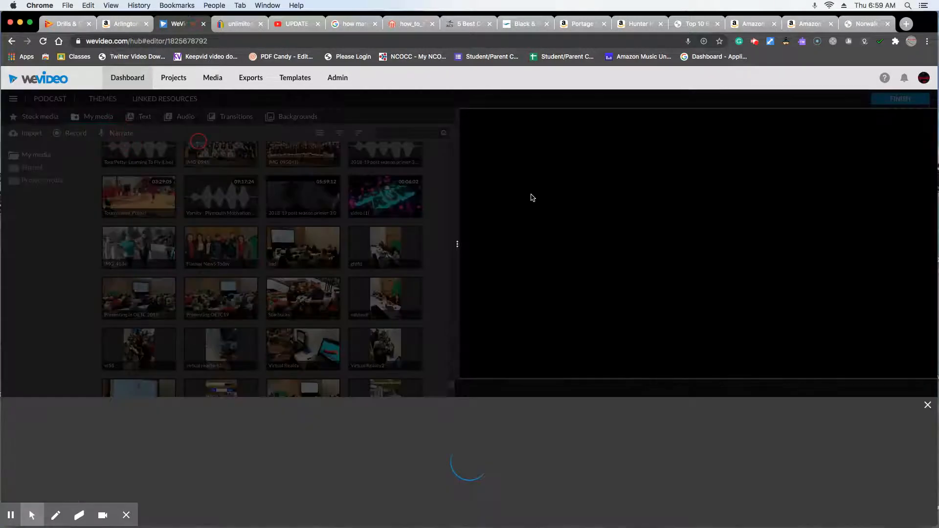
{"action": "left_click", "coordinate": [453, 461]}
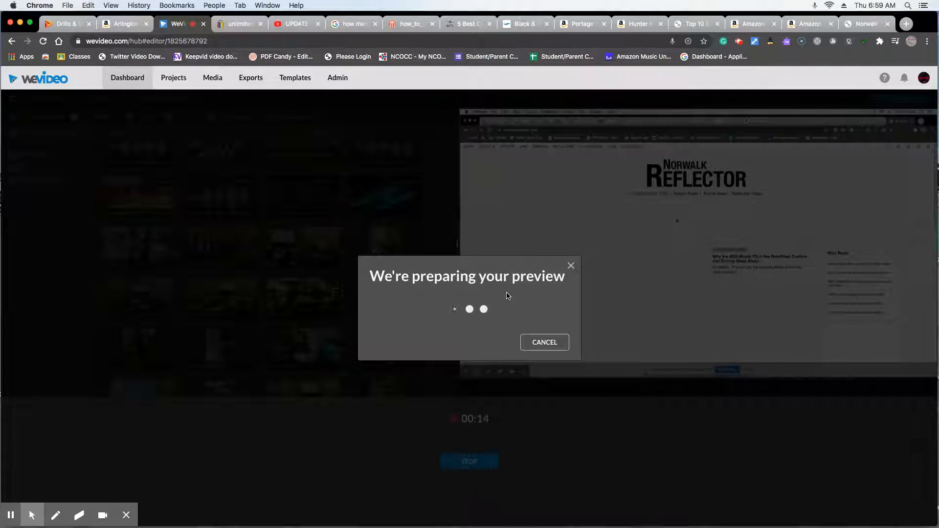
{"action": "left_click", "coordinate": [571, 265]}
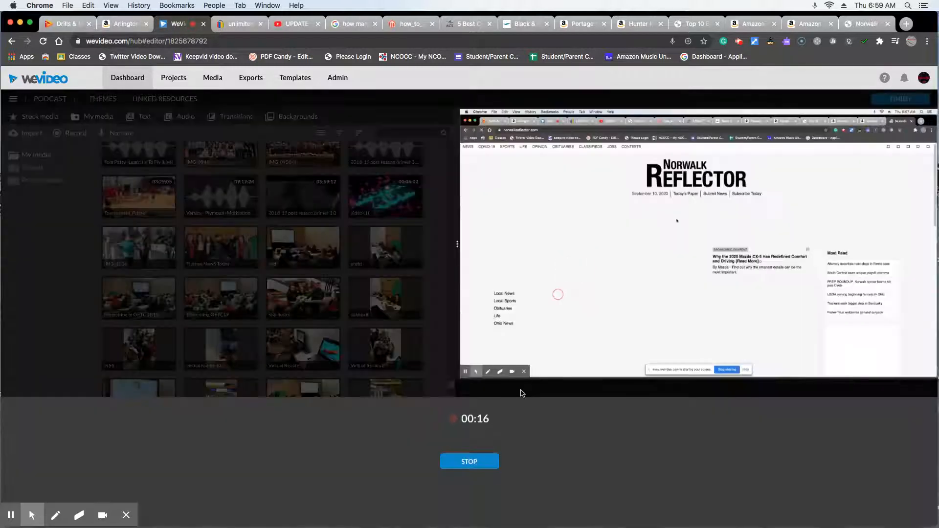
{"action": "left_click", "coordinate": [468, 462]}
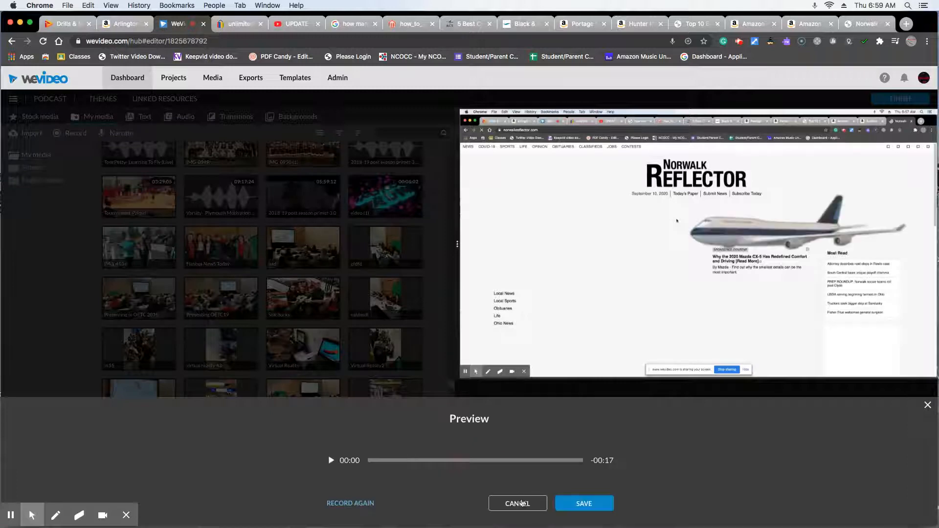
{"action": "left_click", "coordinate": [575, 509]}
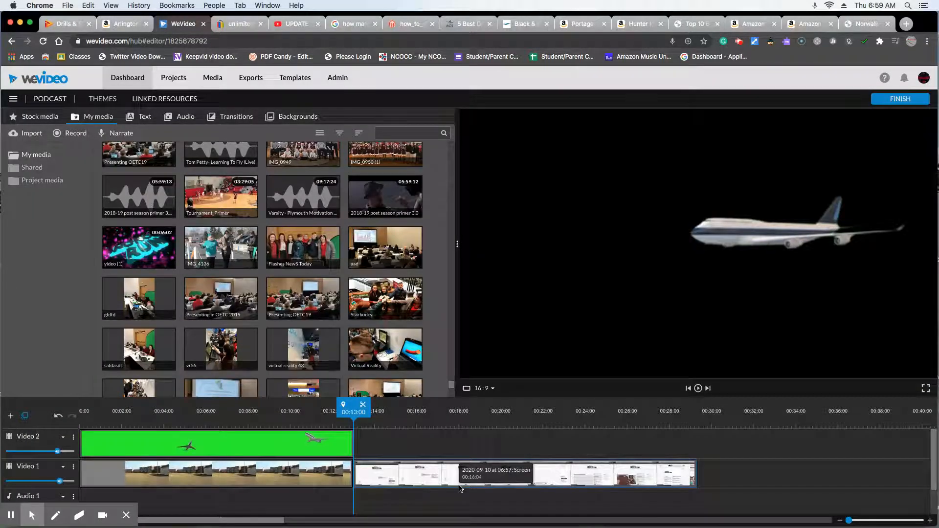
{"action": "scroll", "coordinate": [458, 469], "scroll_direction": "down", "scroll_amount": 2}
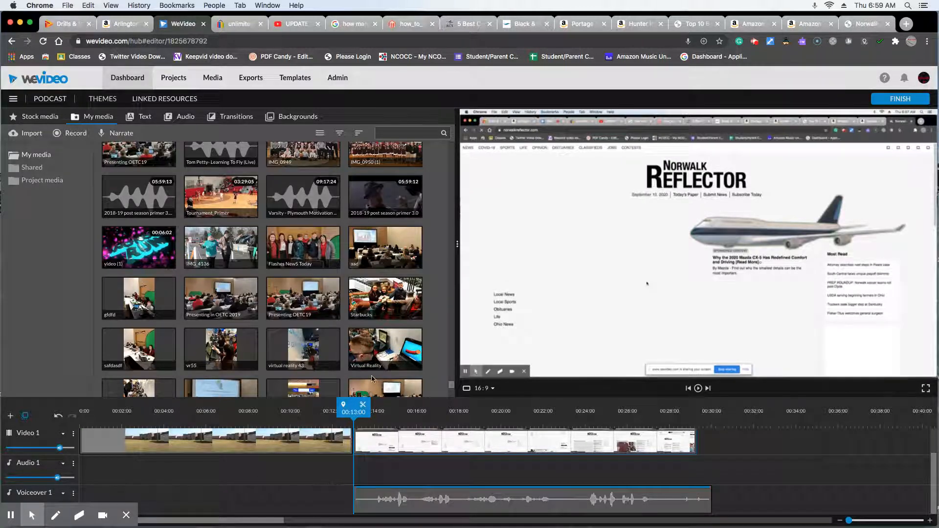
- Add the Countertop - Title motion text to Video 2 right after the airplane clip and set its first palette color to dark red
{"action": "left_click", "coordinate": [153, 119]}
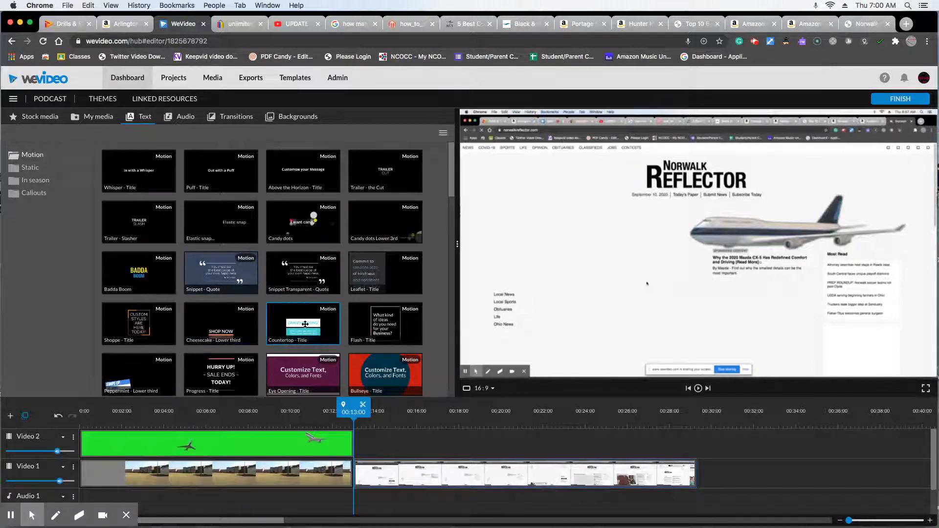
{"action": "left_click_drag", "start_coordinate": [307, 324], "coordinate": [369, 445]}
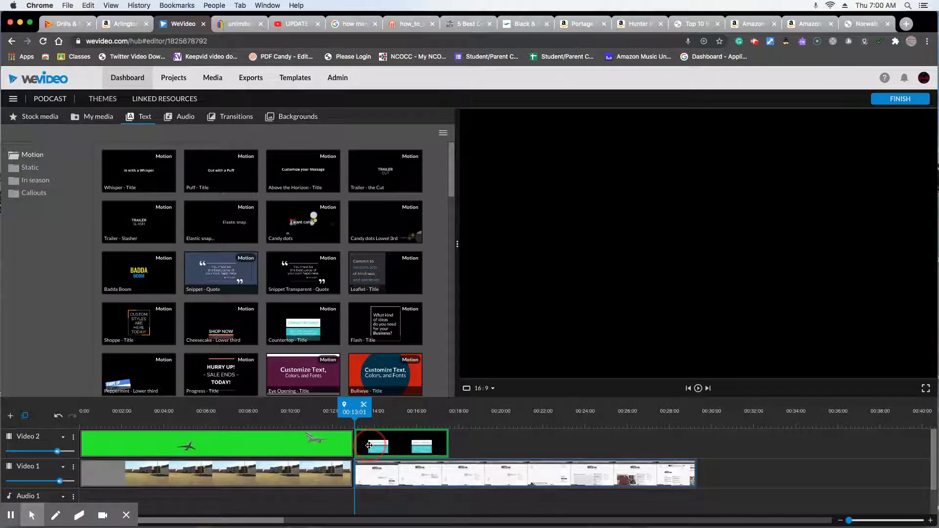
{"action": "double_click", "coordinate": [383, 447]}
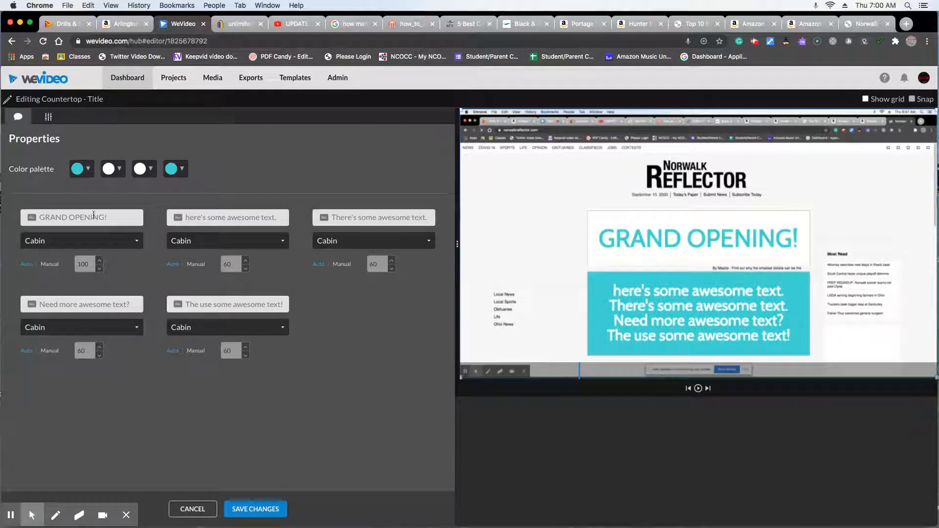
{"action": "left_click", "coordinate": [81, 169]}
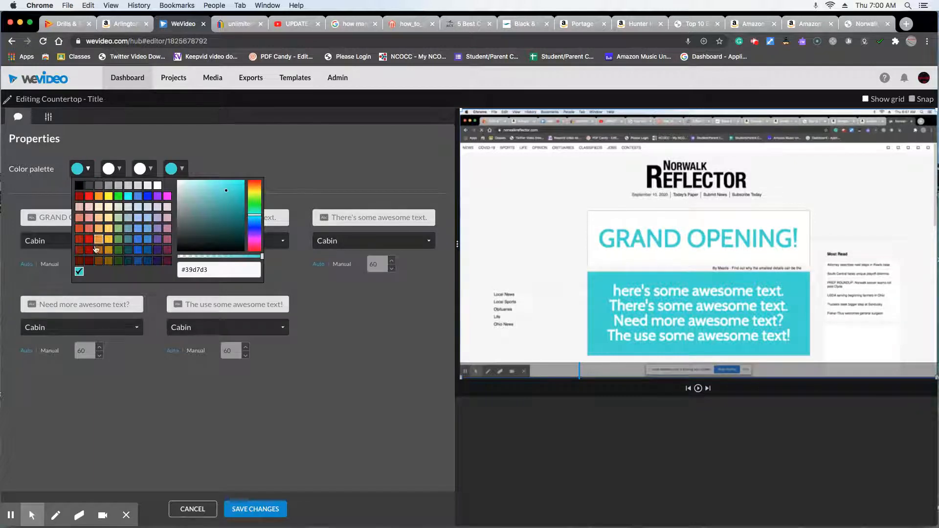
{"action": "left_click", "coordinate": [79, 197]}
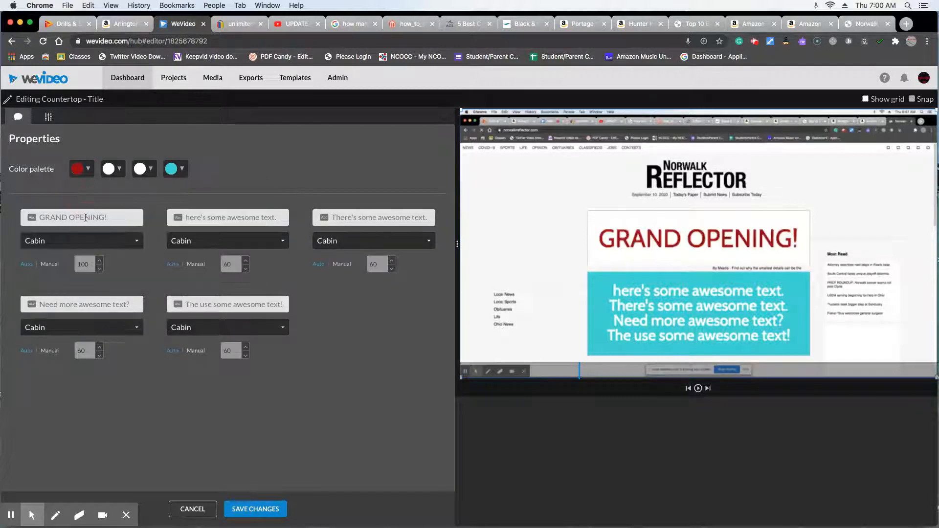
- Replace the Countertop title's five text lines with "Whatever", "you", "want", "to" and "add", and save the changes
{"action": "left_click", "coordinate": [86, 217]}
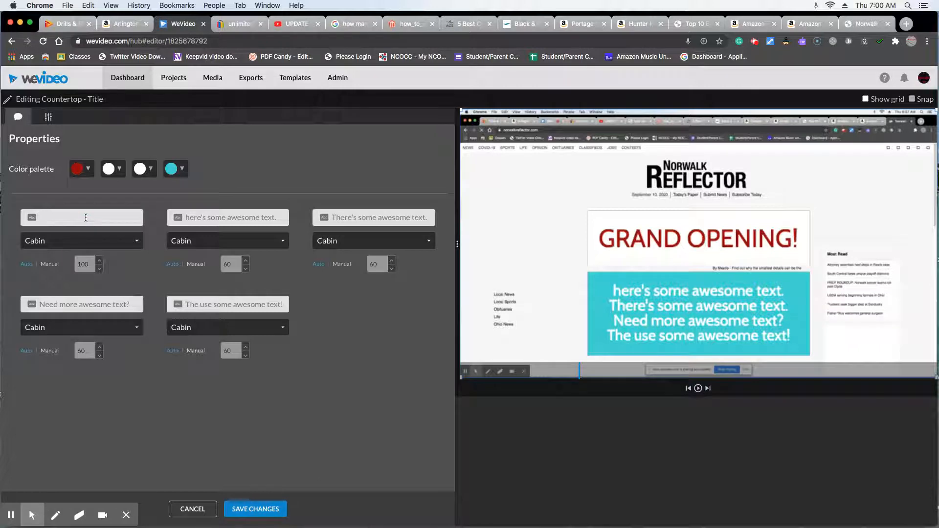
{"action": "type", "text": "Whatever"}
{"action": "key", "text": "Tab"}
{"action": "key", "text": "BackSpace"}
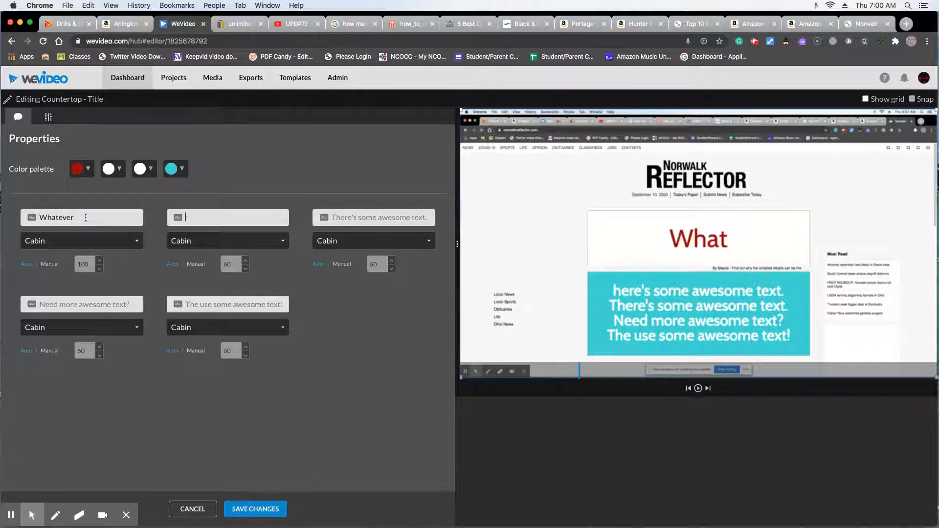
{"action": "type", "text": "you"}
{"action": "key", "text": "Tab"}
{"action": "type", "text": "w"}
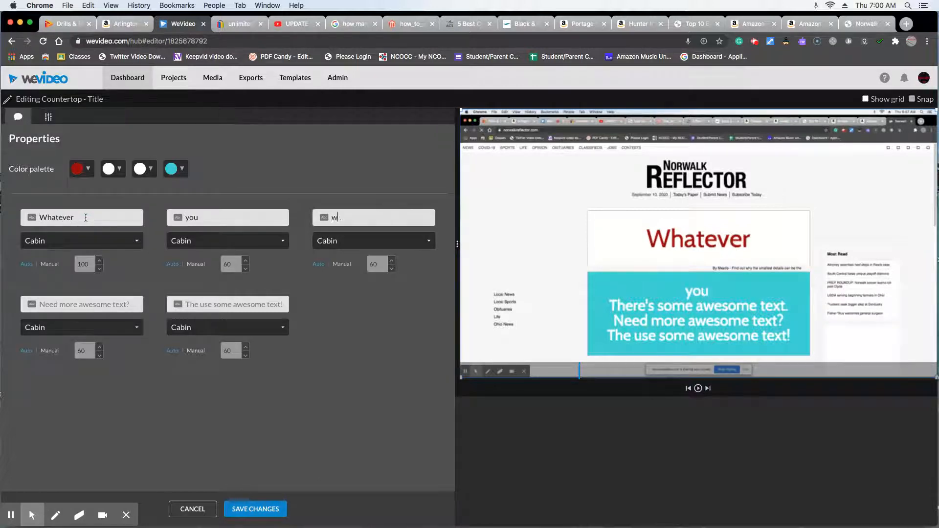
{"action": "key", "text": "Tab"}
{"action": "key", "text": "BackSpace"}
{"action": "type", "text": "to a"}
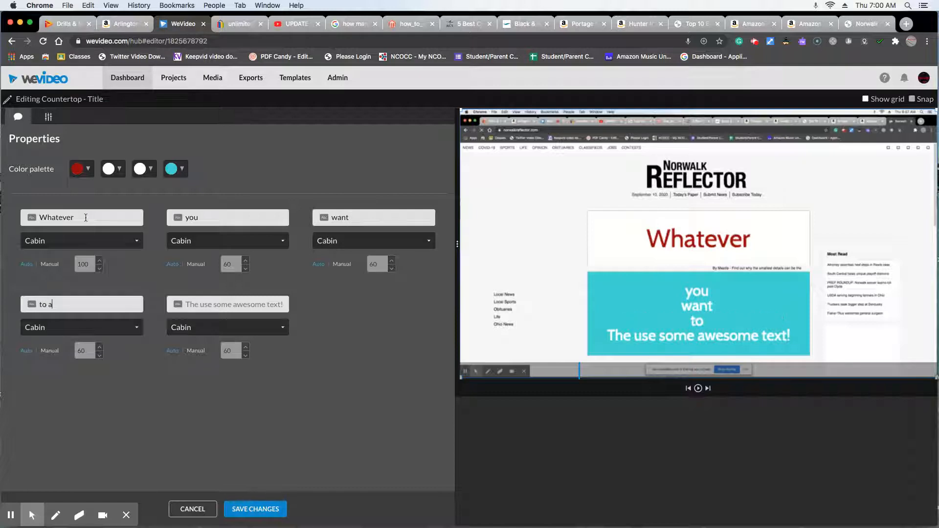
{"action": "key", "text": "BackSpace"}
{"action": "key", "text": "BackSpace"}
{"action": "key", "text": "Tab"}
{"action": "key", "text": "BackSpace"}
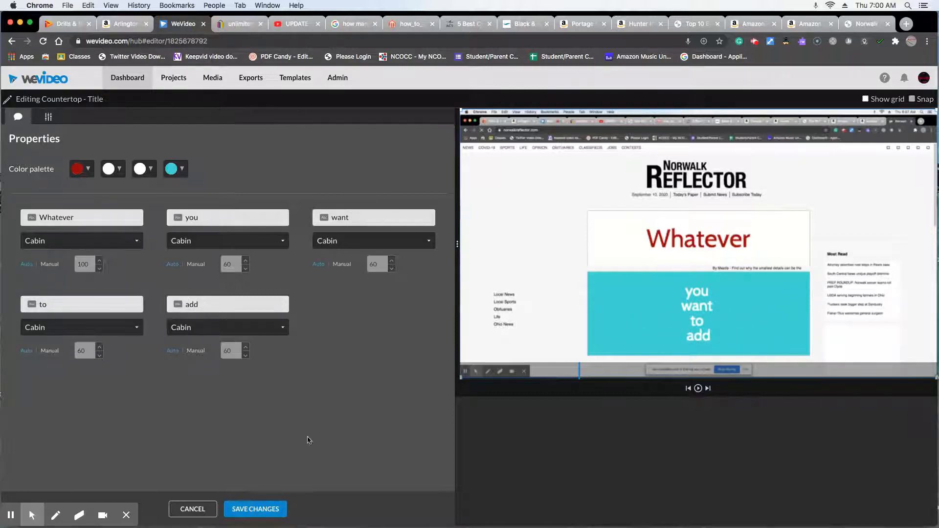
{"action": "left_click", "coordinate": [254, 509]}
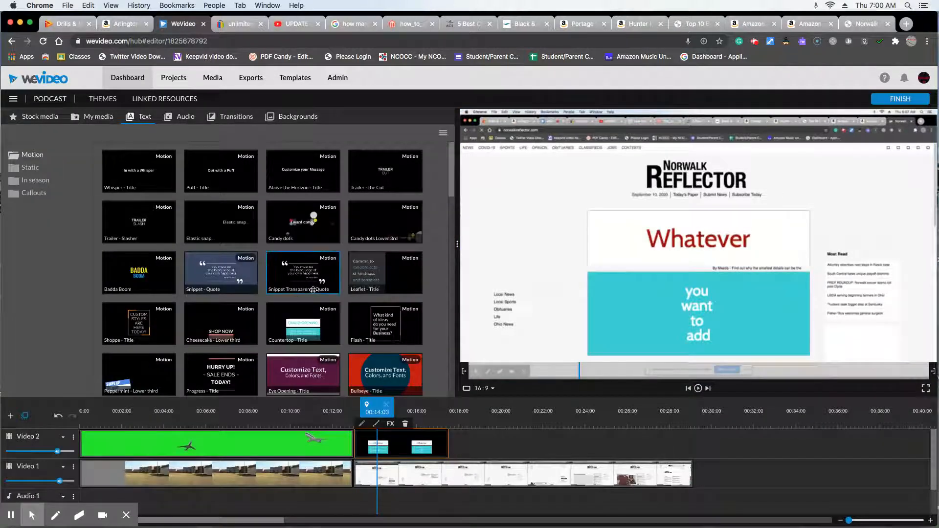
- Shorten the Countertop title clip on Video 2 so that it ends at about 00:15:05
{"action": "scroll", "coordinate": [337, 279], "scroll_direction": "down", "scroll_amount": 1}
{"action": "left_click_drag", "start_coordinate": [450, 209], "coordinate": [445, 337]}
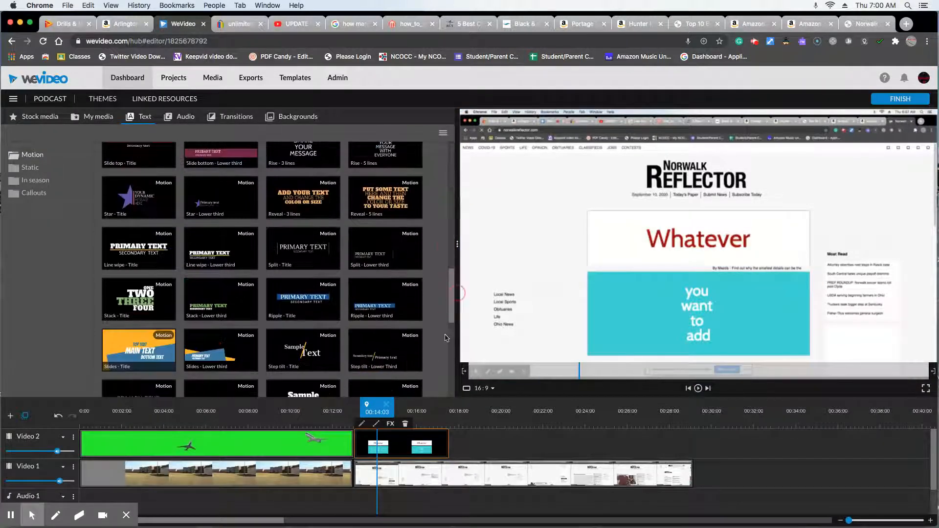
{"action": "left_click_drag", "start_coordinate": [448, 440], "coordinate": [398, 443]}
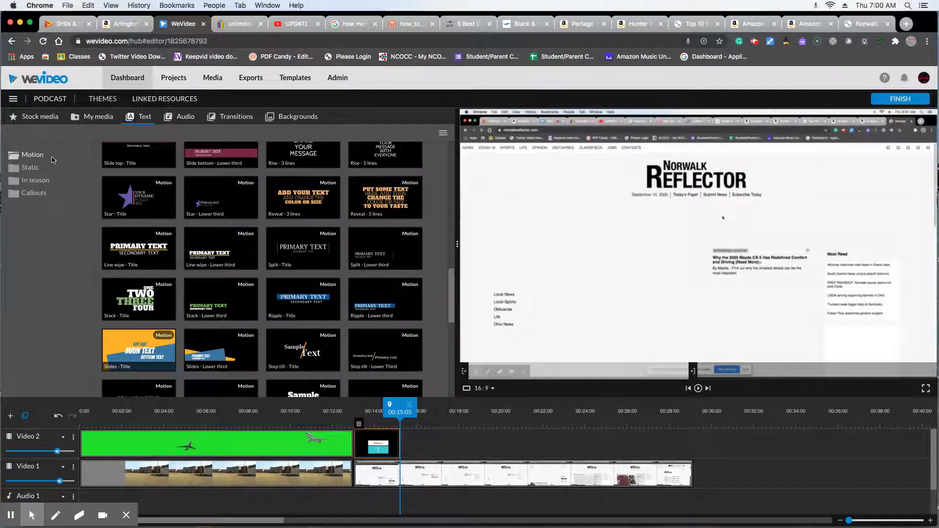
- Look through the static, seasonal and callout text styles and place the Arrow callout on Video 2 directly after the title
{"action": "left_click", "coordinate": [30, 168]}
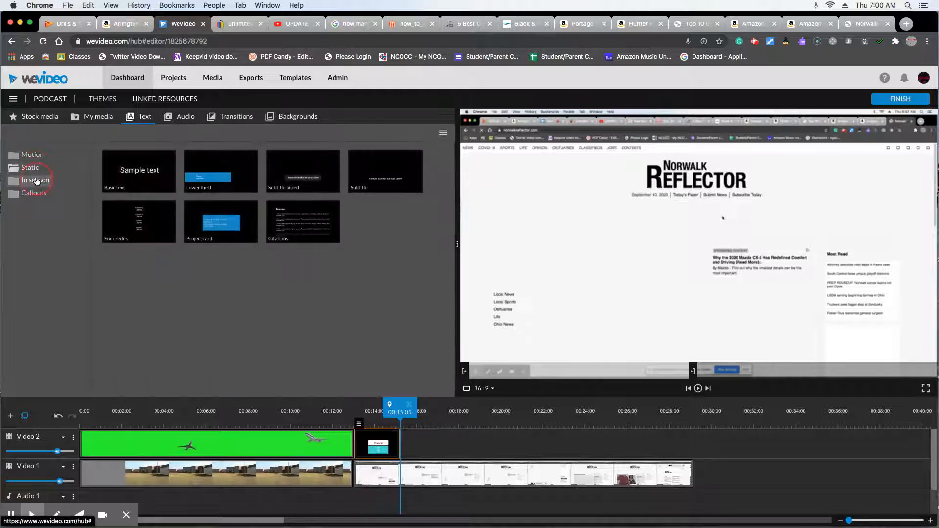
{"action": "left_click", "coordinate": [35, 180]}
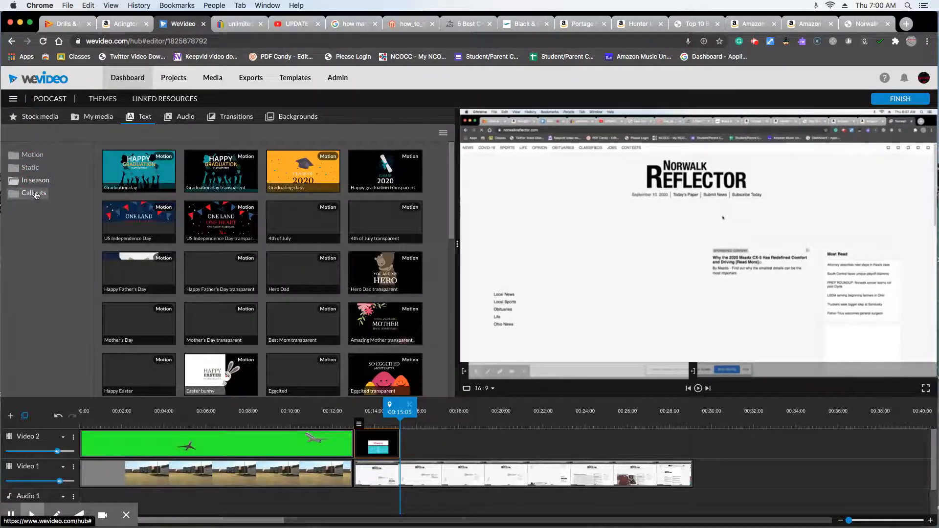
{"action": "left_click", "coordinate": [35, 194]}
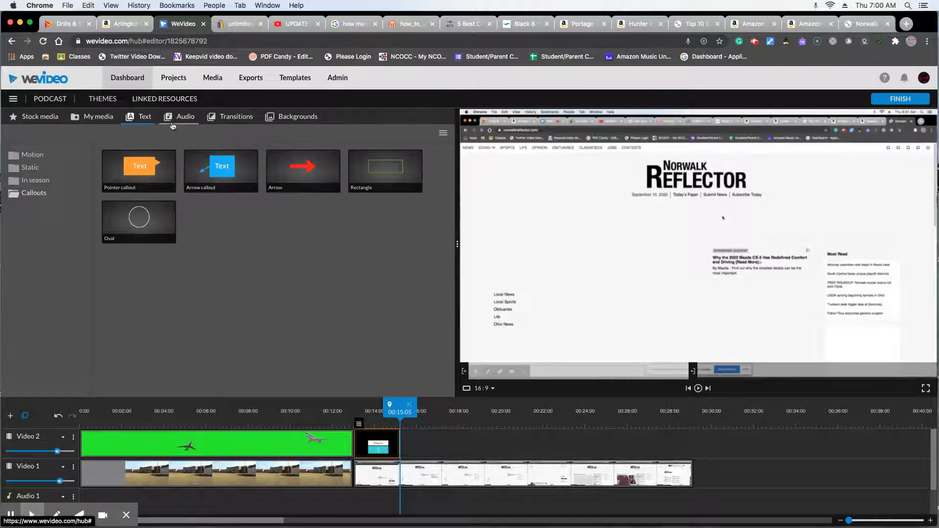
{"action": "left_click", "coordinate": [296, 169]}
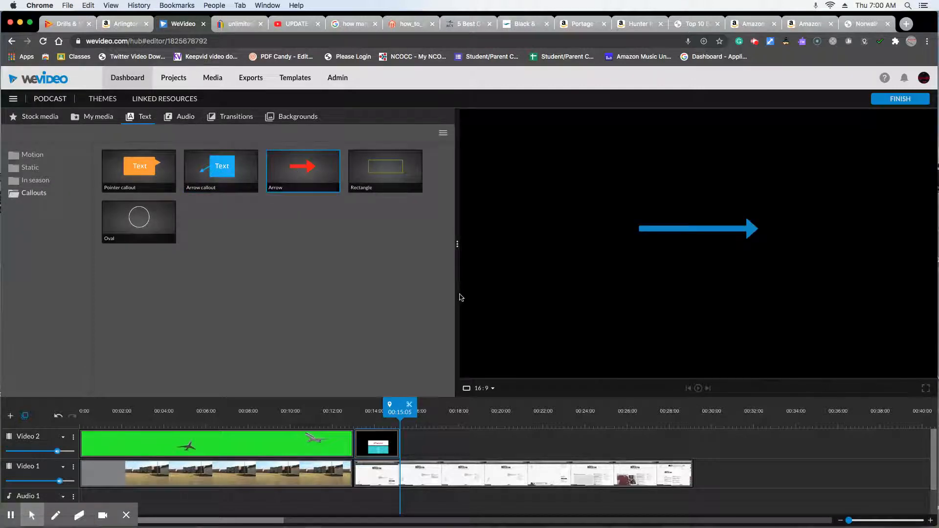
{"action": "left_click", "coordinate": [712, 241]}
{"action": "left_click", "coordinate": [701, 231]}
{"action": "left_click_drag", "start_coordinate": [303, 185], "coordinate": [414, 448]}
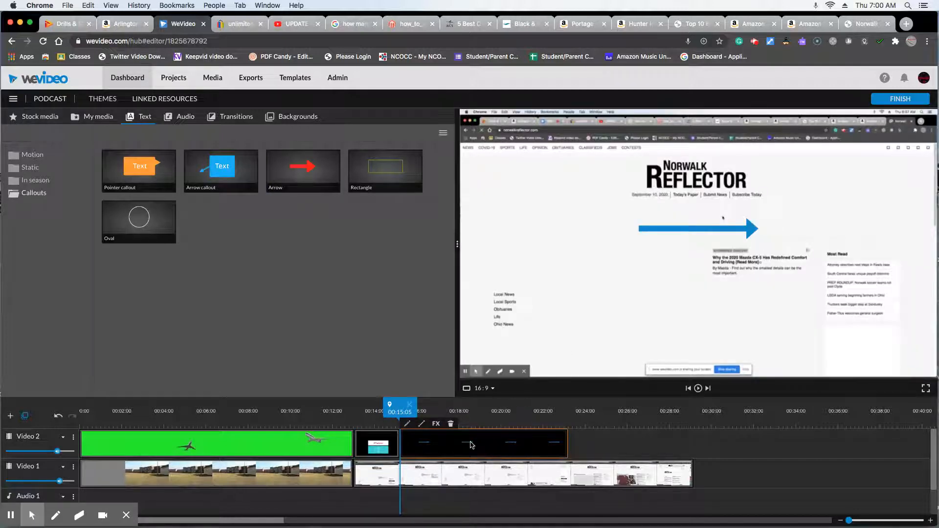
- Reposition the arrow's tail to x 324, y 812 beside the news section list, shorten it pointing diagonally up-right, and save
{"action": "double_click", "coordinate": [524, 444]}
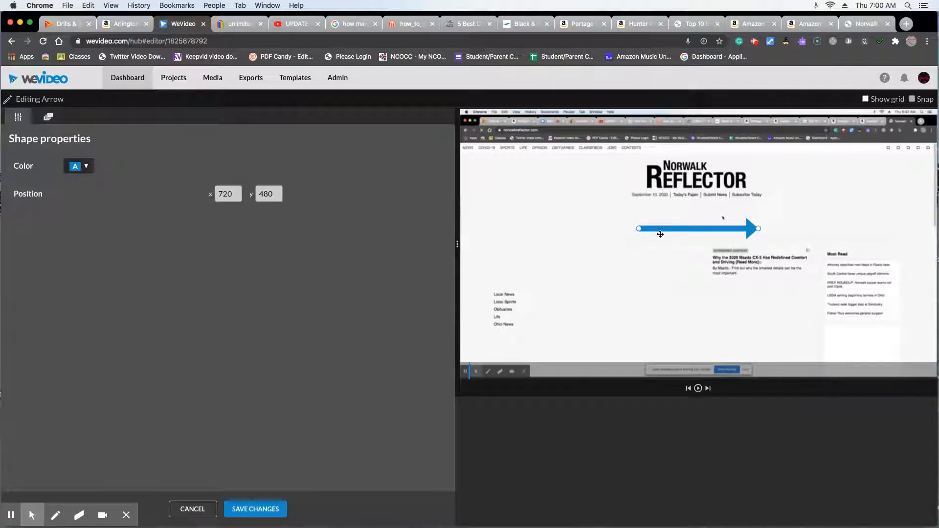
{"action": "left_click_drag", "start_coordinate": [640, 229], "coordinate": [540, 310]}
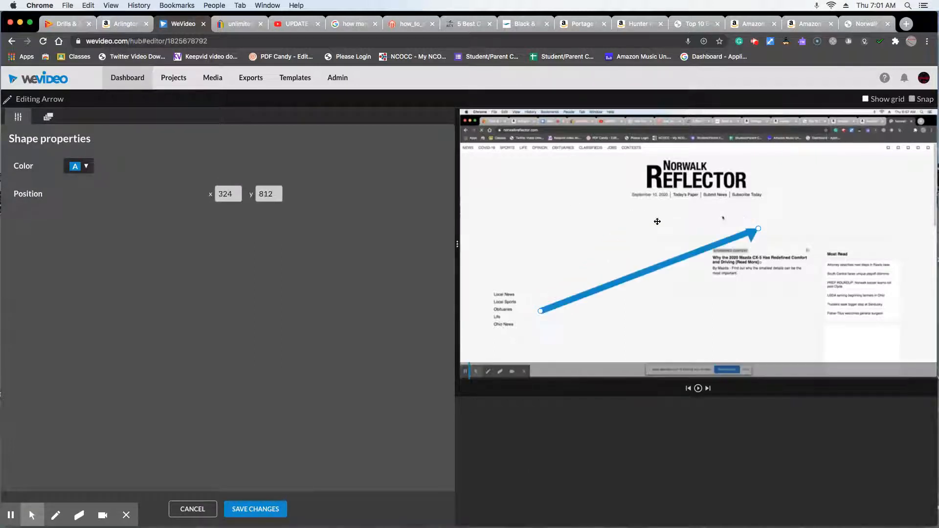
{"action": "left_click_drag", "start_coordinate": [760, 229], "coordinate": [575, 273]}
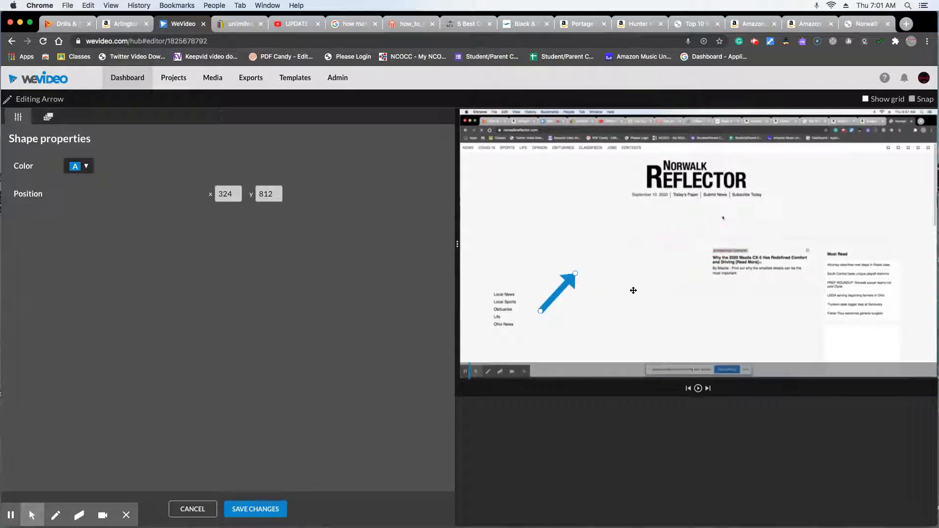
{"action": "left_click", "coordinate": [246, 509]}
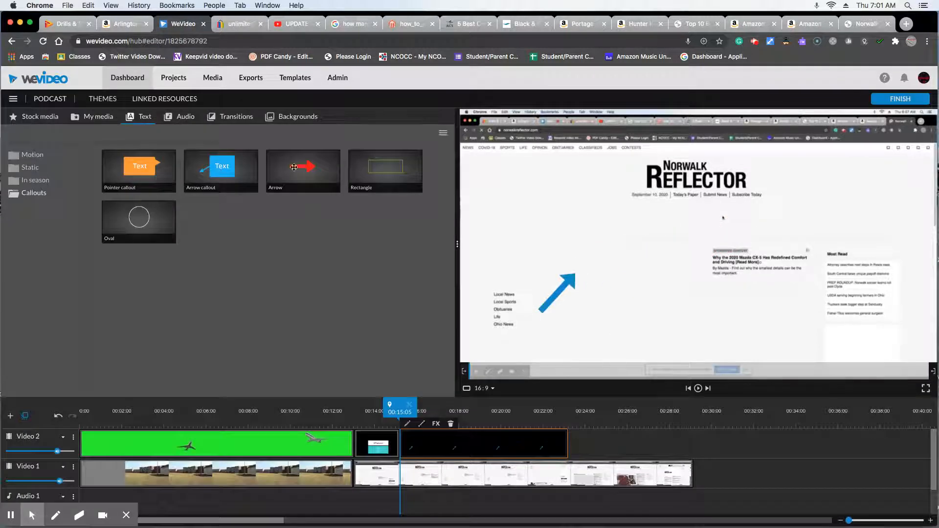
- Try the Laboratory atmosphere hospital sound effect on Audio 1, play it with the video, and delete it
{"action": "left_click", "coordinate": [180, 118]}
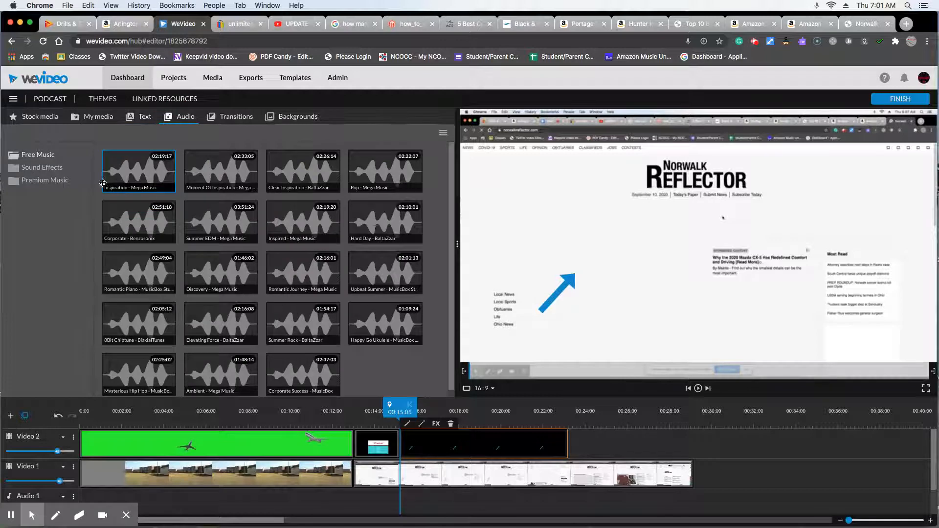
{"action": "left_click", "coordinate": [41, 167]}
{"action": "left_click", "coordinate": [45, 205]}
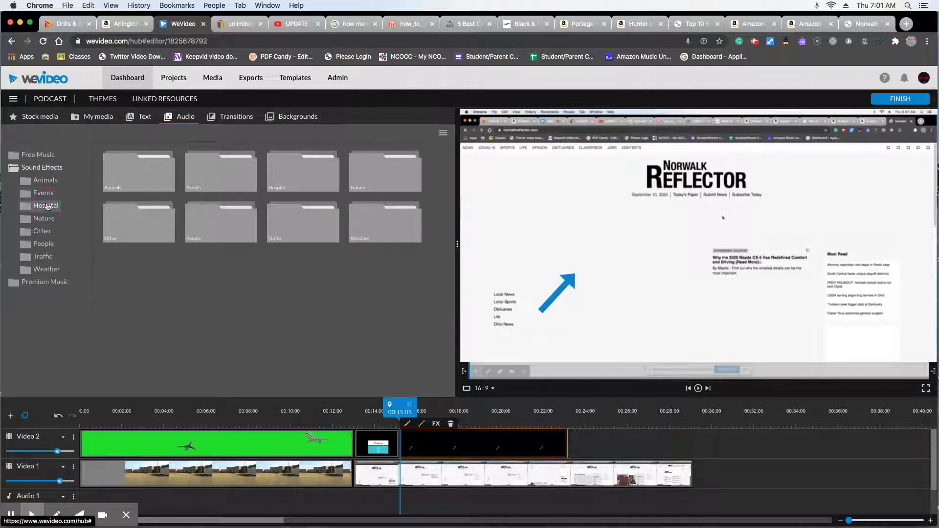
{"action": "left_click_drag", "start_coordinate": [247, 175], "coordinate": [190, 495]}
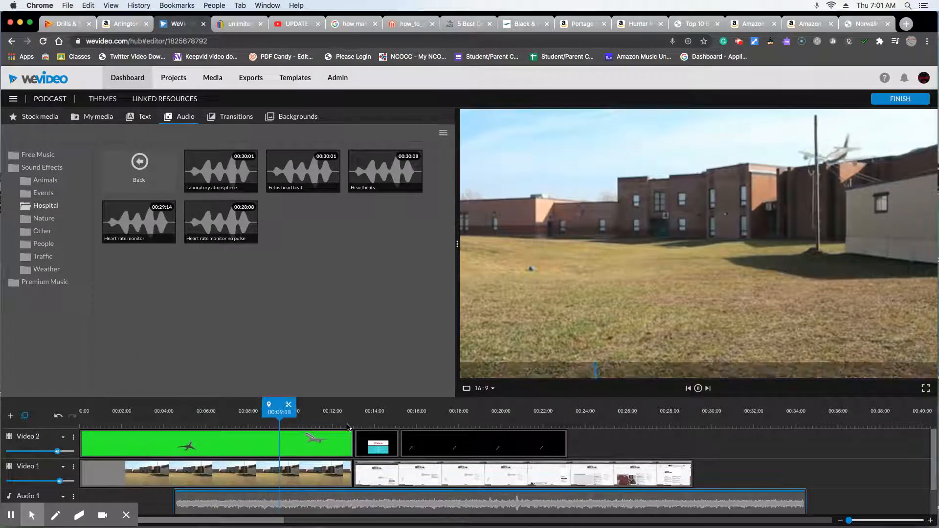
{"action": "key", "text": "space"}
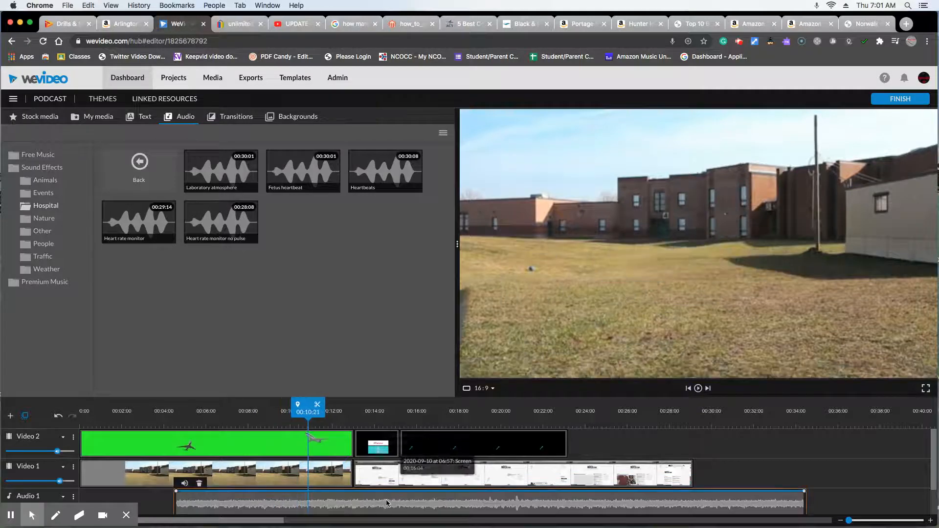
{"action": "left_click", "coordinate": [199, 483]}
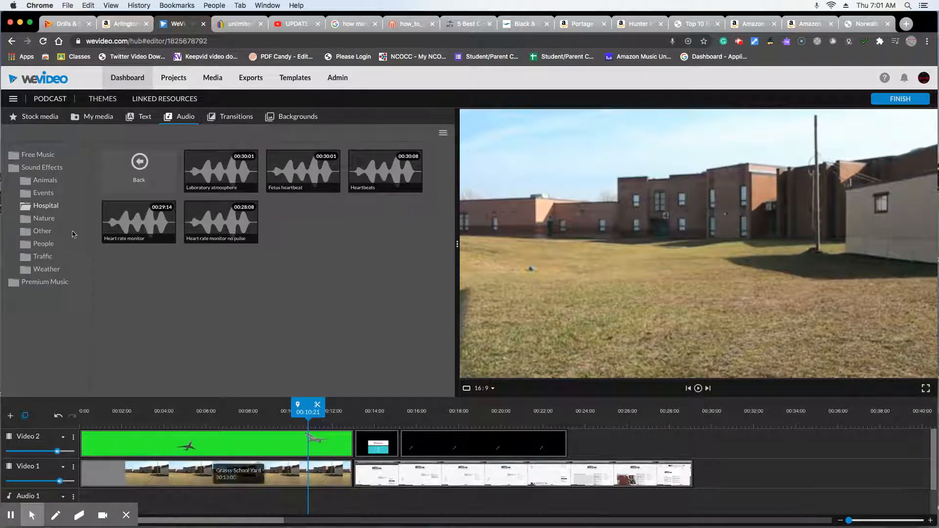
- Add the premium Feel Good track Soft Inspiration at the start of Audio 1 and shorten it to end with the Video 1 footage
{"action": "left_click", "coordinate": [44, 161]}
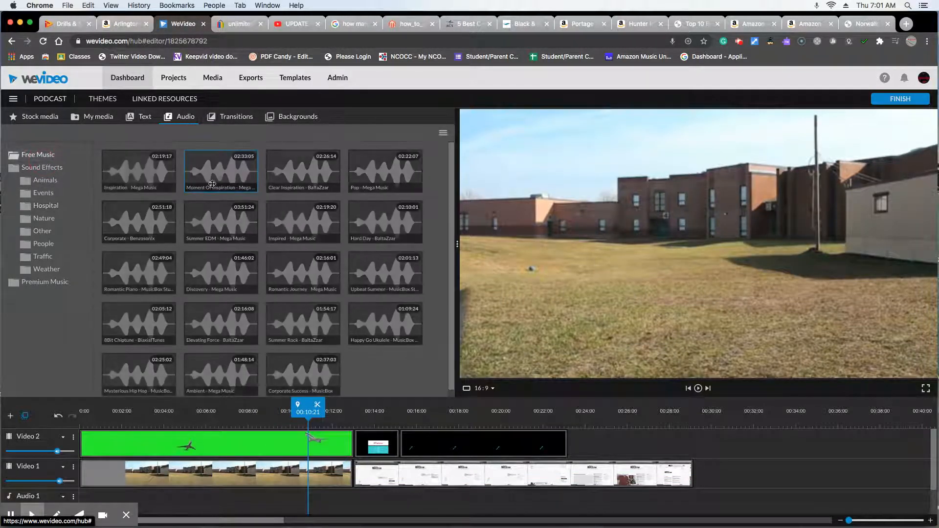
{"action": "left_click", "coordinate": [55, 286]}
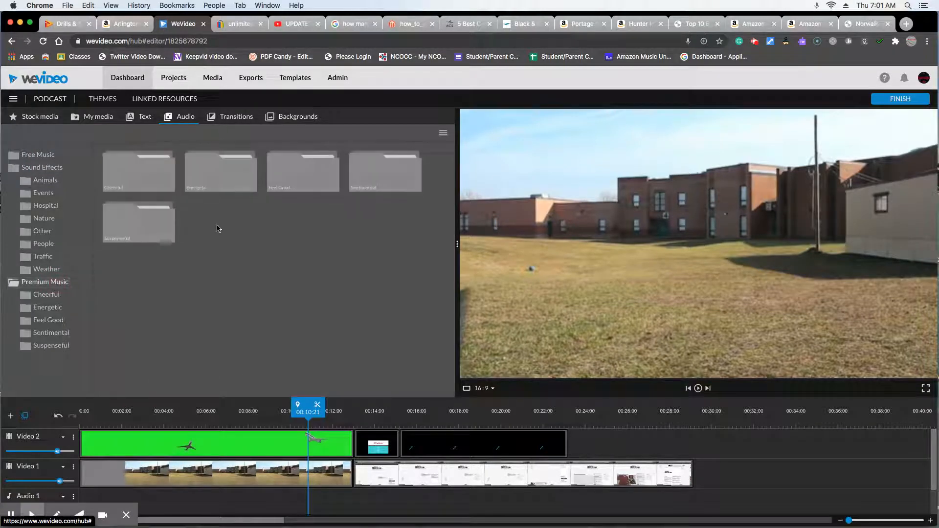
{"action": "left_click", "coordinate": [53, 321]}
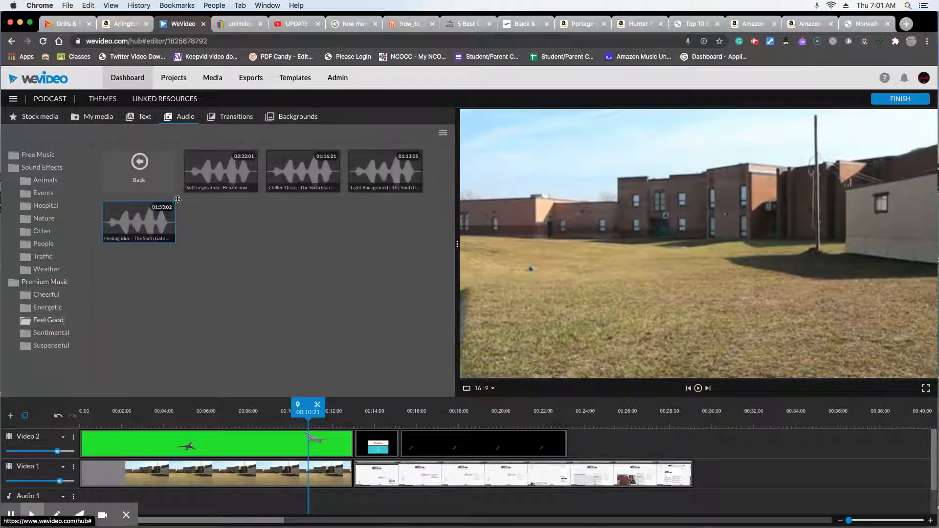
{"action": "left_click_drag", "start_coordinate": [233, 178], "coordinate": [94, 473]}
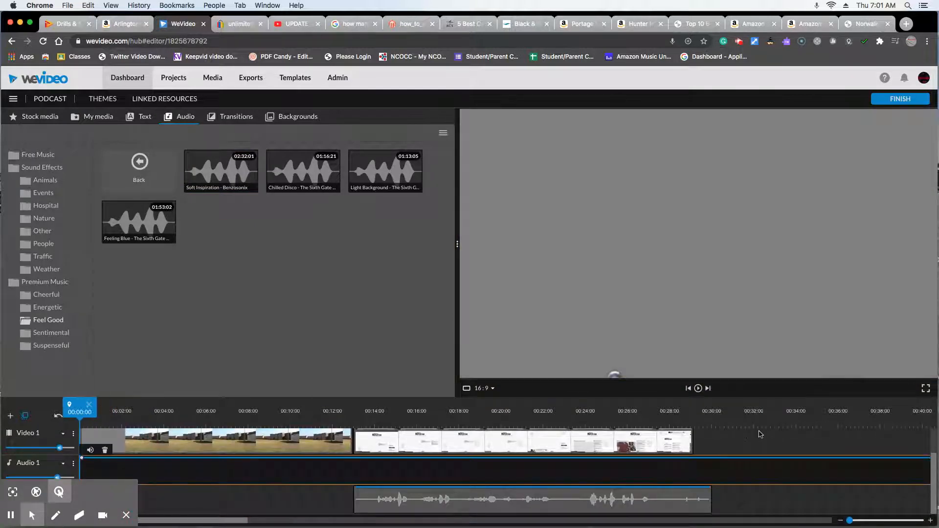
{"action": "left_click", "coordinate": [839, 521]}
{"action": "left_click_drag", "start_coordinate": [794, 470], "coordinate": [214, 468]}
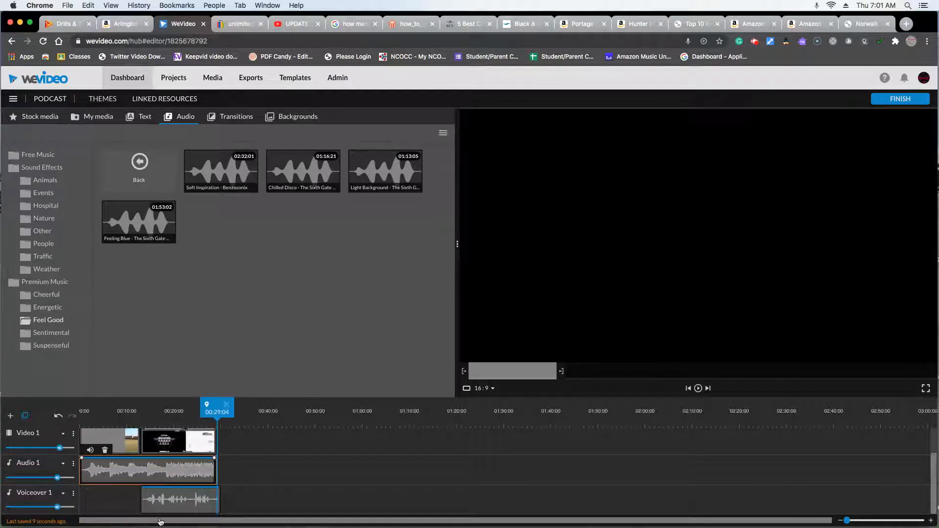
- Play the project from about 00:12:24 to check the music together with the voiceover
{"action": "left_click", "coordinate": [157, 497]}
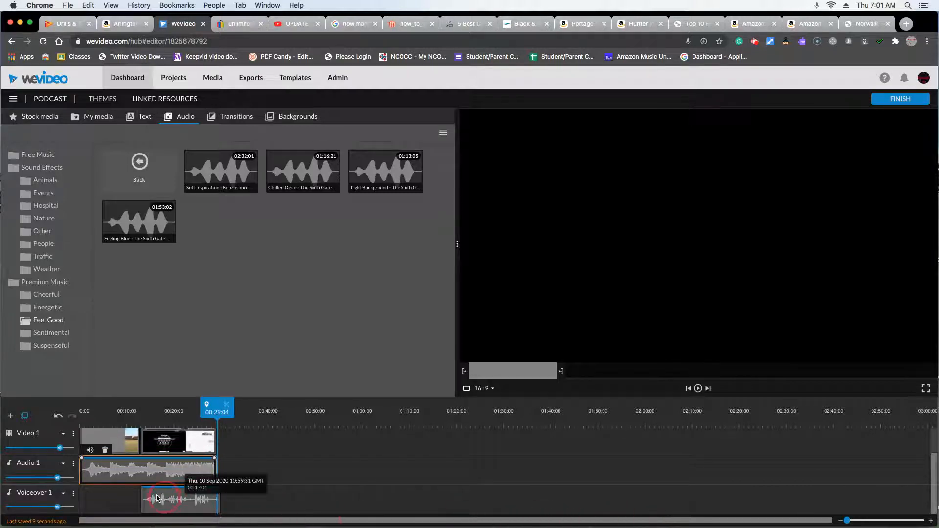
{"action": "left_click", "coordinate": [142, 411]}
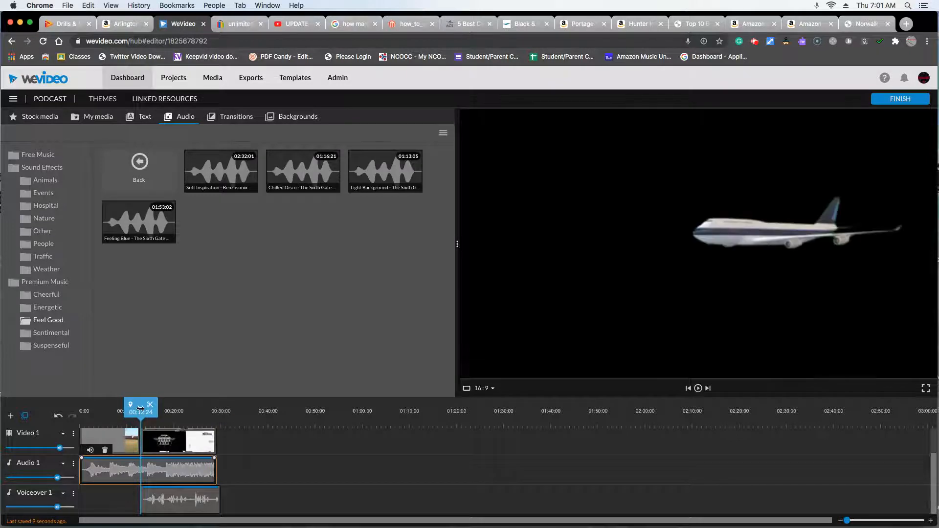
{"action": "key", "text": "space"}
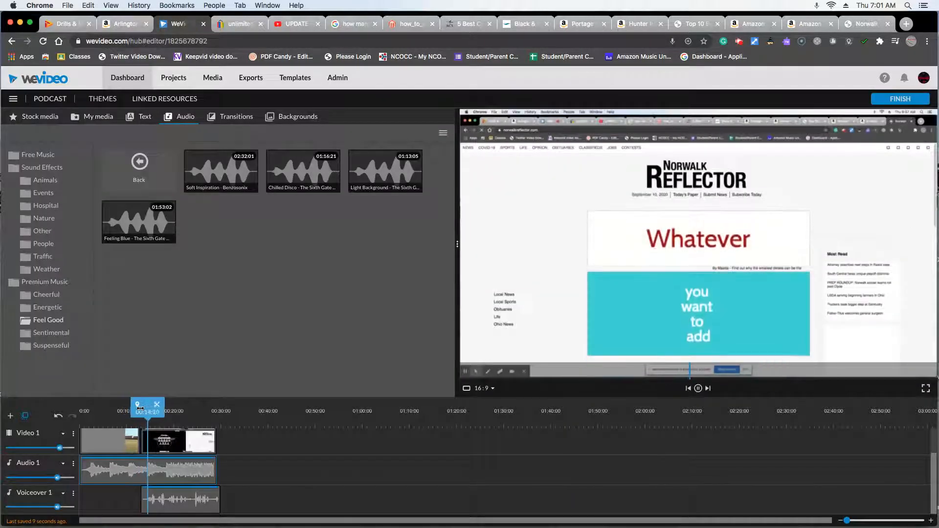
{"action": "key", "text": "space"}
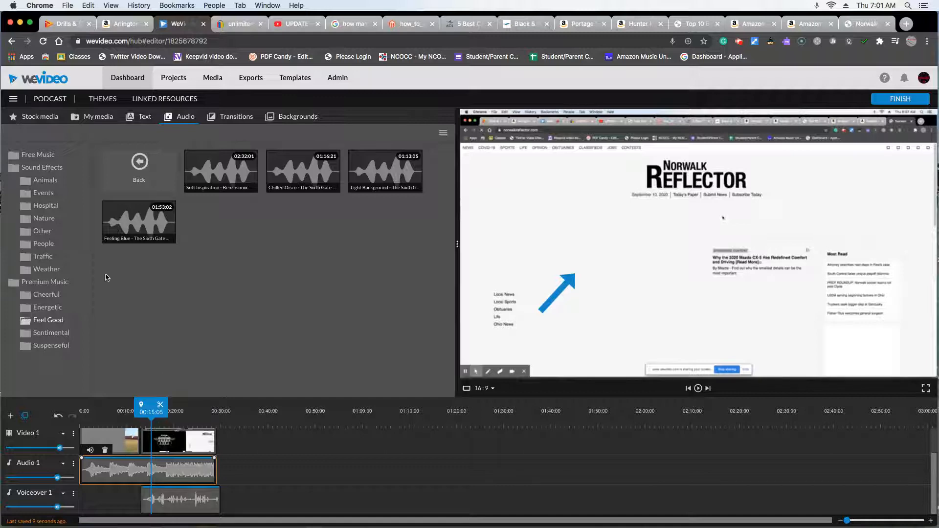
- Place the Wipe right transition between the school yard clip and the screen recording on Video 1, and preview it from about 00:09:24
{"action": "left_click", "coordinate": [232, 116]}
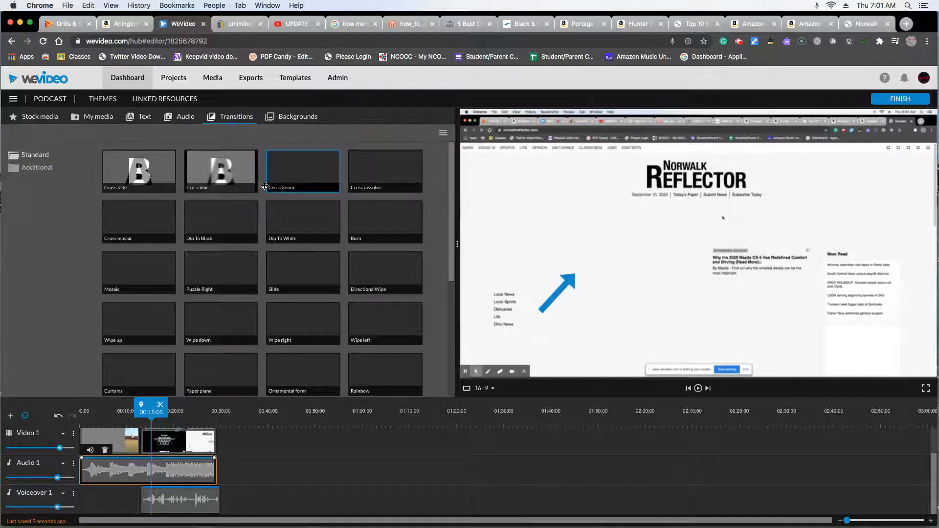
{"action": "scroll", "coordinate": [145, 431], "scroll_direction": "up", "scroll_amount": 2}
{"action": "left_click", "coordinate": [139, 423]}
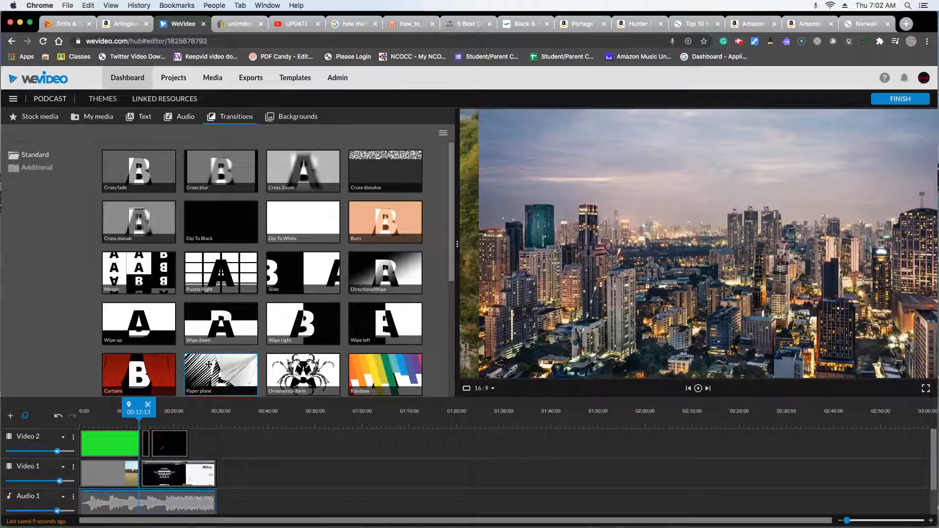
{"action": "left_click_drag", "start_coordinate": [276, 325], "coordinate": [150, 475]}
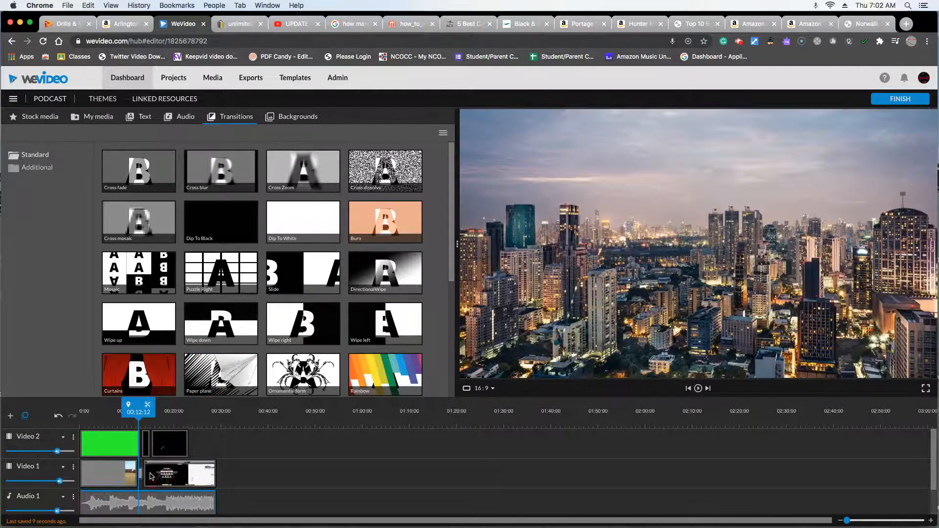
{"action": "left_click_drag", "start_coordinate": [138, 409], "coordinate": [123, 409]}
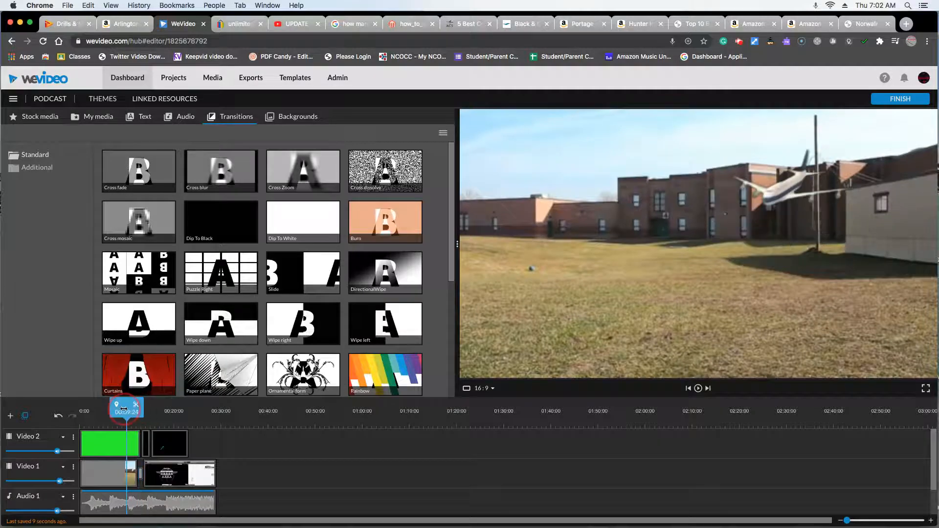
{"action": "key", "text": "space"}
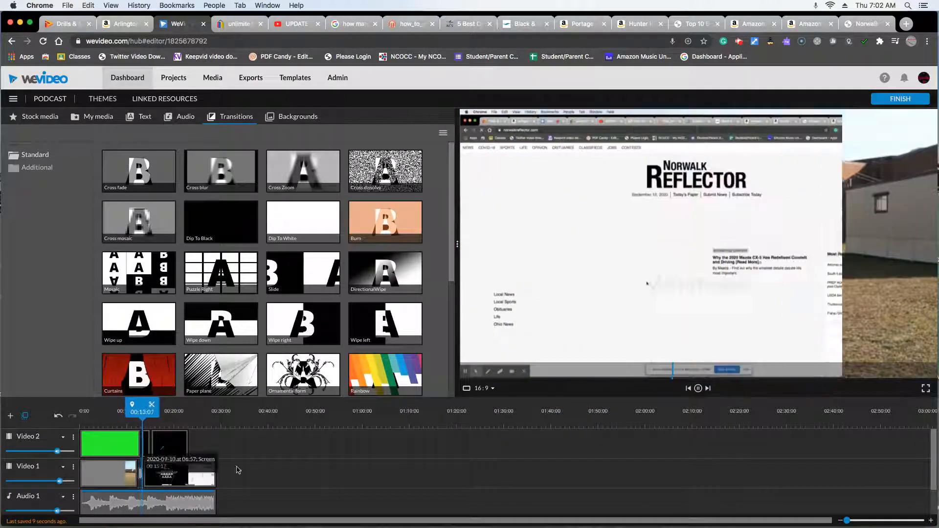
{"action": "key", "text": "space"}
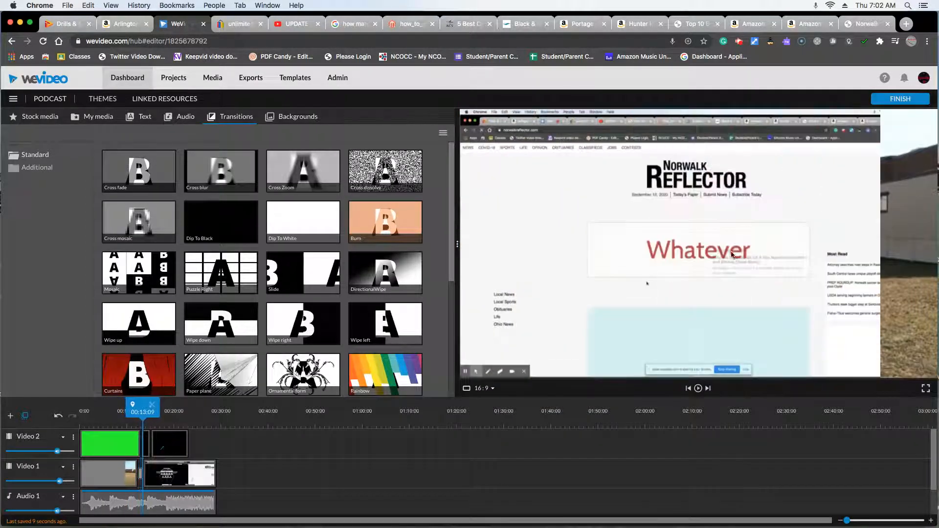
- Look at the available backgrounds, then finish the project and set the export title to "Practice"
{"action": "left_click", "coordinate": [287, 118]}
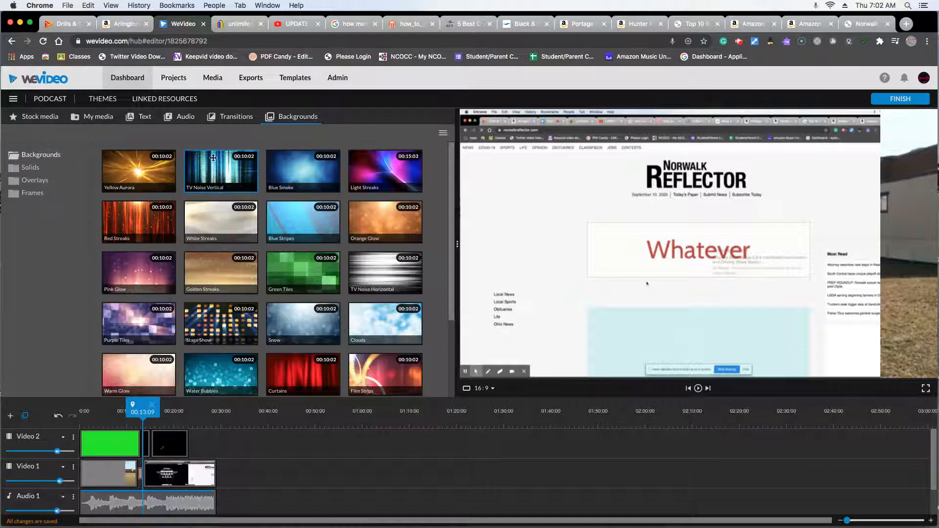
{"action": "left_click", "coordinate": [897, 100]}
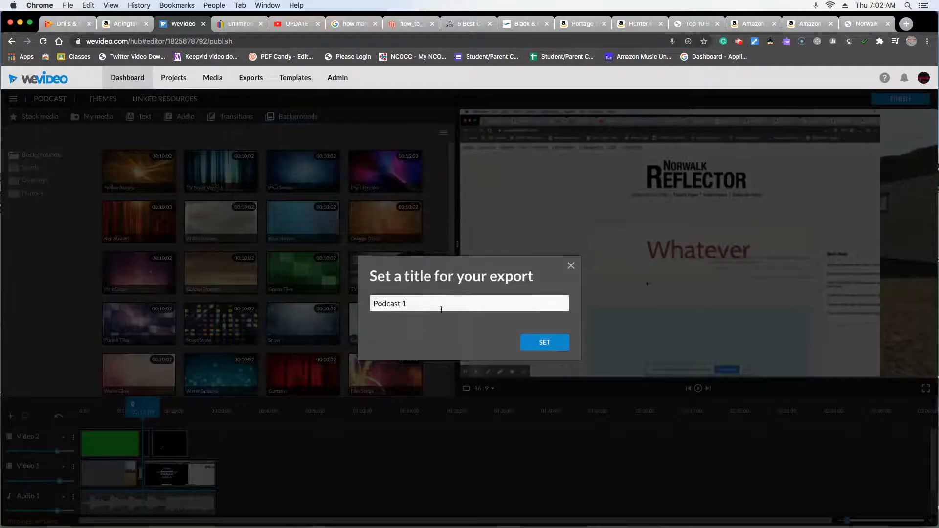
{"action": "triple_click", "coordinate": [441, 309]}
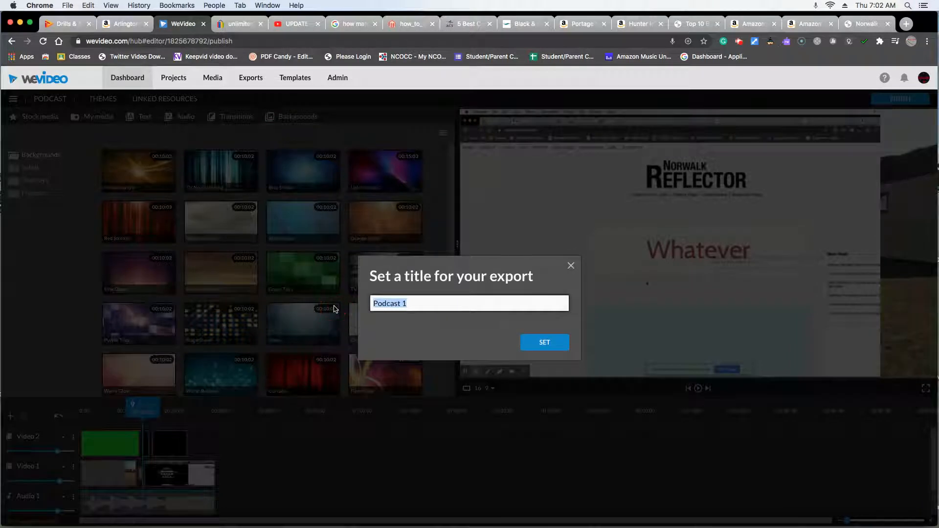
{"action": "type", "text": "Oer"}
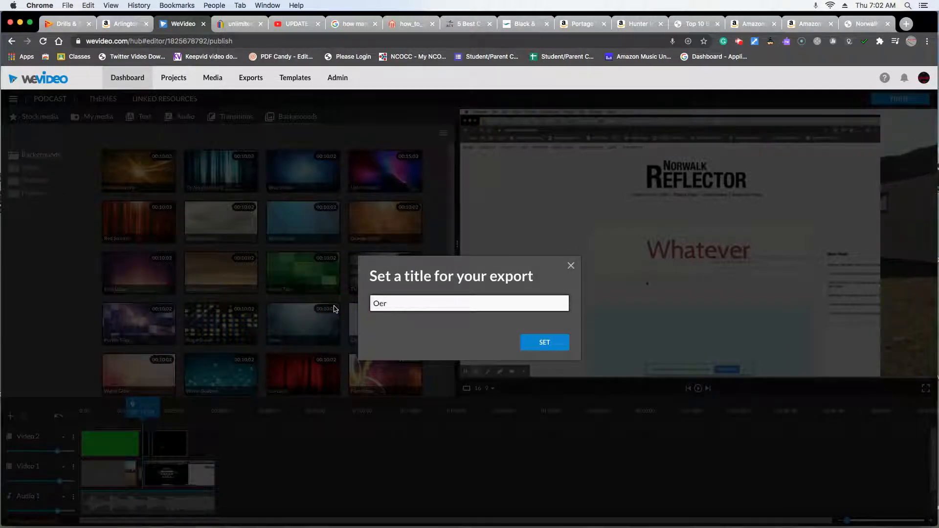
{"action": "key", "text": "BackSpace"}
{"action": "key", "text": "BackSpace"}
{"action": "key", "text": "BackSpace"}
{"action": "type", "text": "Practice"}
{"action": "left_click", "coordinate": [542, 342]}
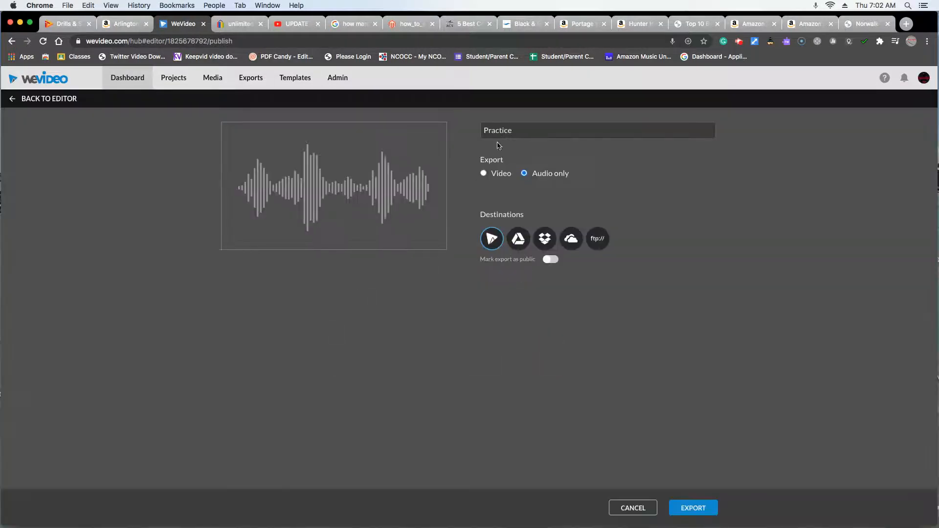
- Set the export to Video at HD 1280x720 with Google Drive as an added destination, keeping it not public
{"action": "left_click_drag", "start_coordinate": [515, 131], "coordinate": [414, 129]}
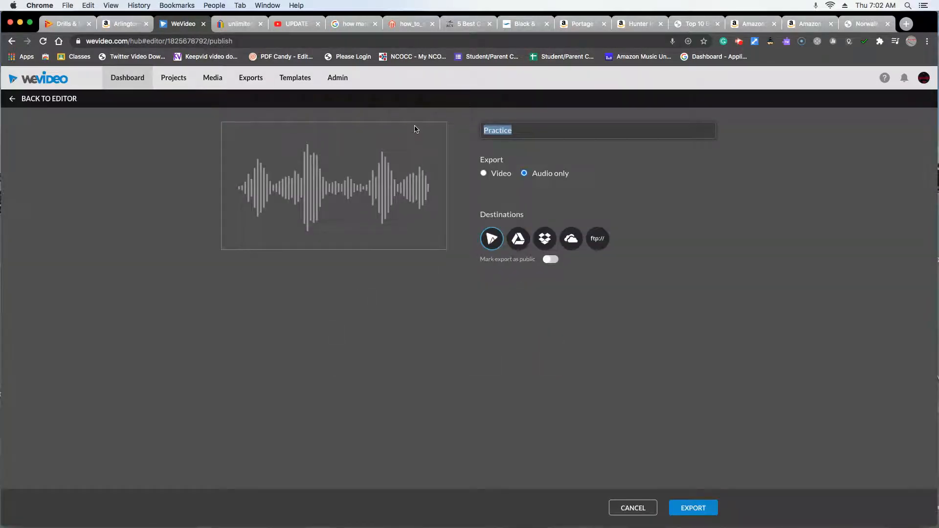
{"action": "left_click", "coordinate": [483, 173]}
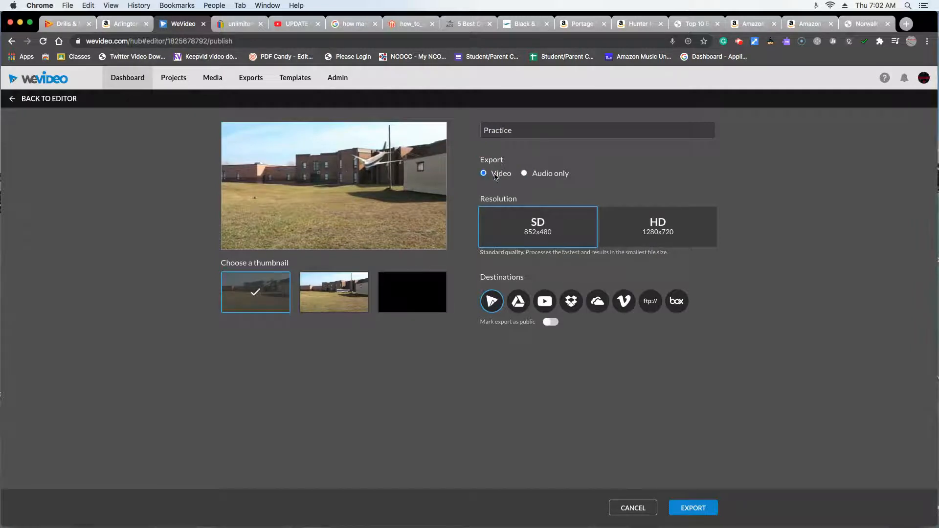
{"action": "left_click", "coordinate": [676, 234]}
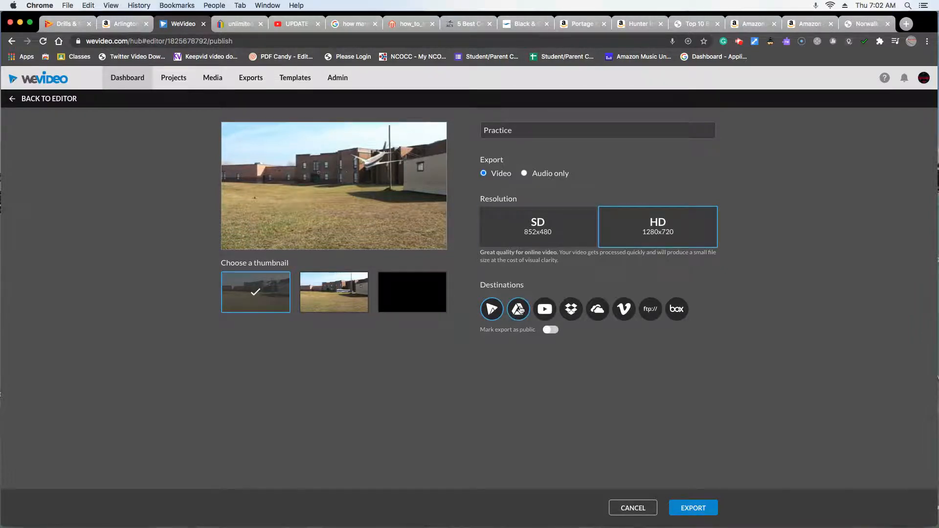
{"action": "left_click", "coordinate": [551, 330]}
{"action": "left_click", "coordinate": [551, 330]}
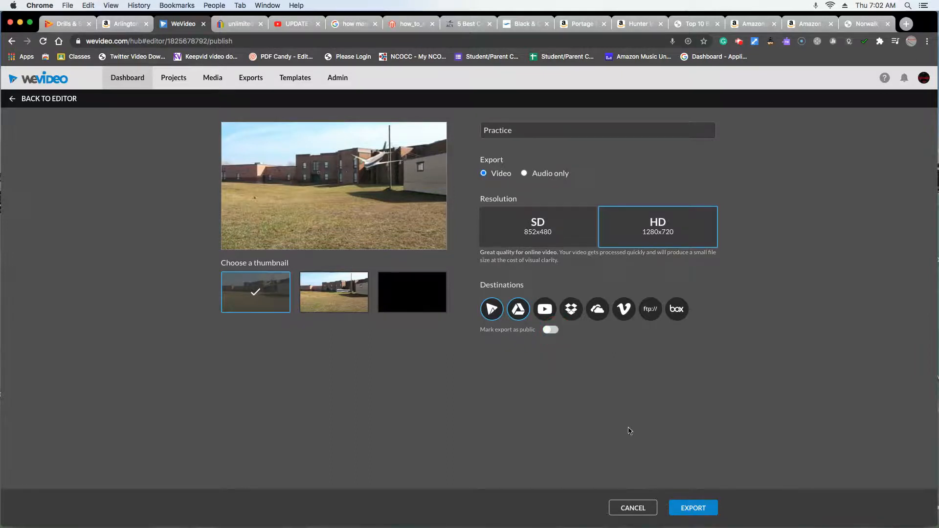